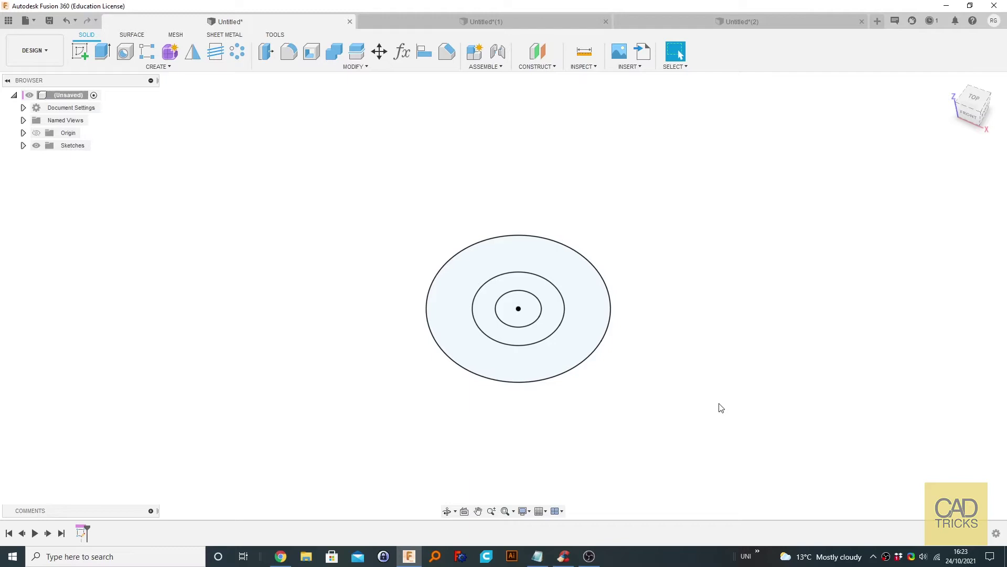
pyautogui.keyDown('shift'); pyautogui.moveTo(672, 362); pyautogui.dragTo(611, 417, button='middle'); pyautogui.keyUp('shift')
pyautogui.doubleClick(82, 533)
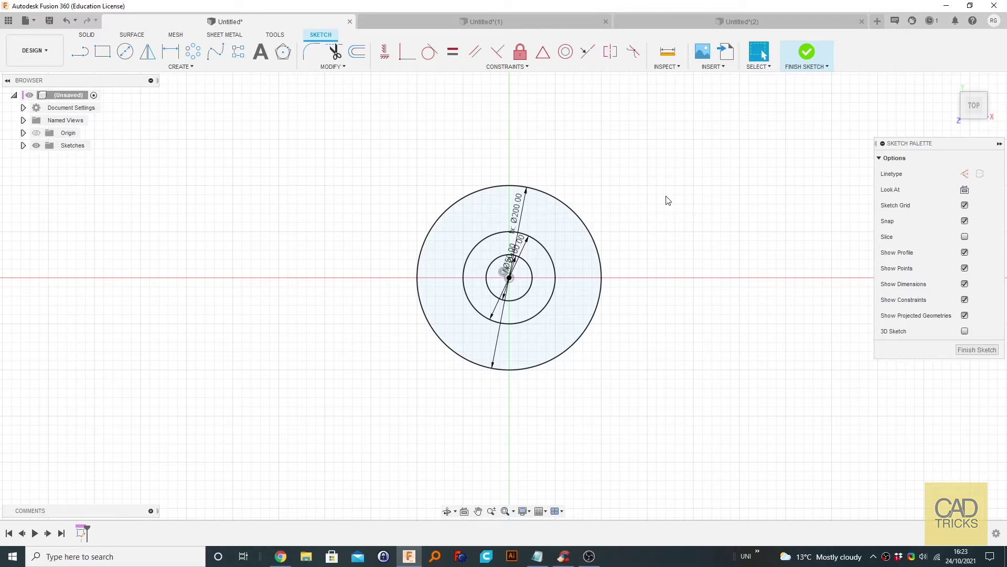
pyautogui.doubleClick(517, 211)
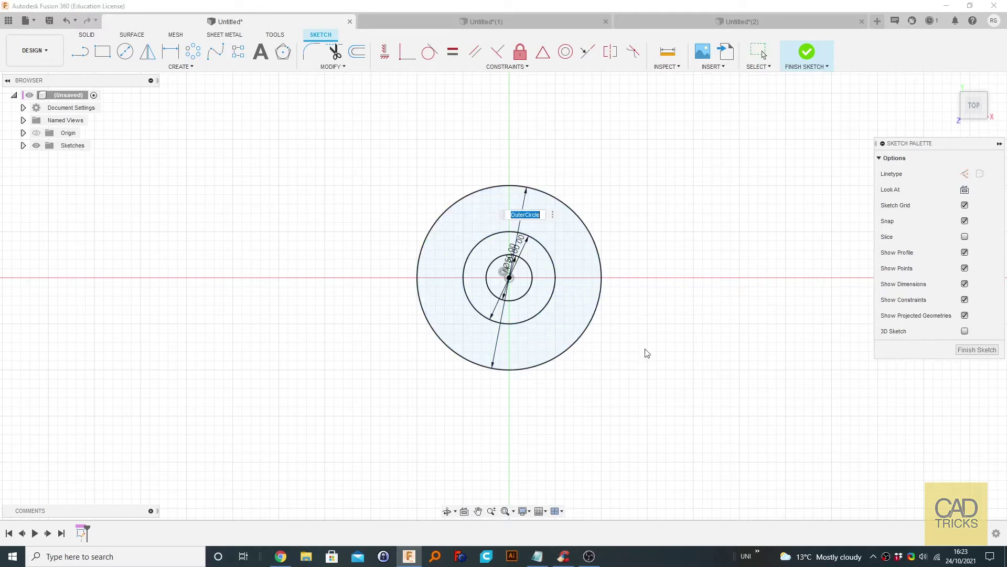
pyautogui.press('BackSpace')
pyautogui.write('m')
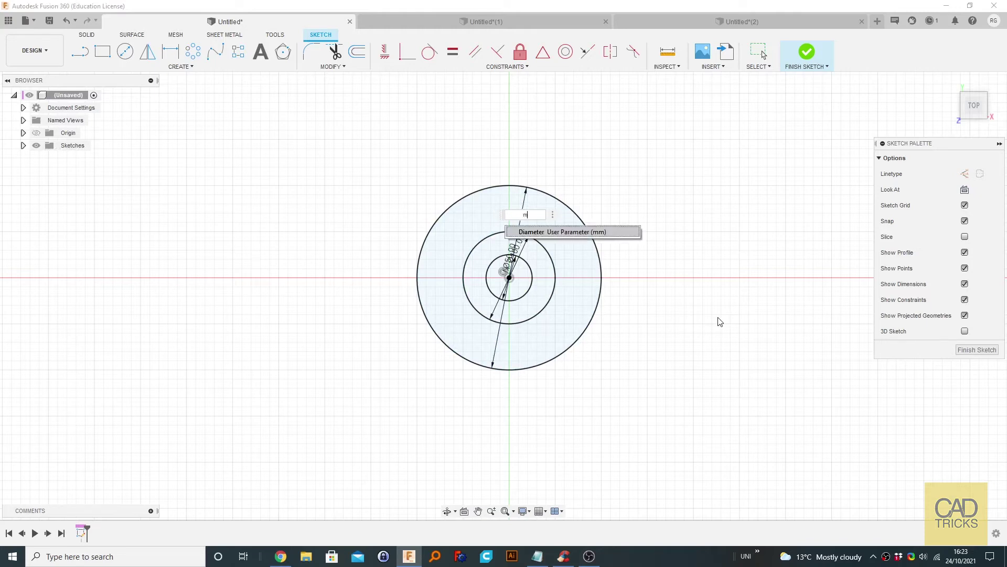
pyautogui.write('yDimension=5')
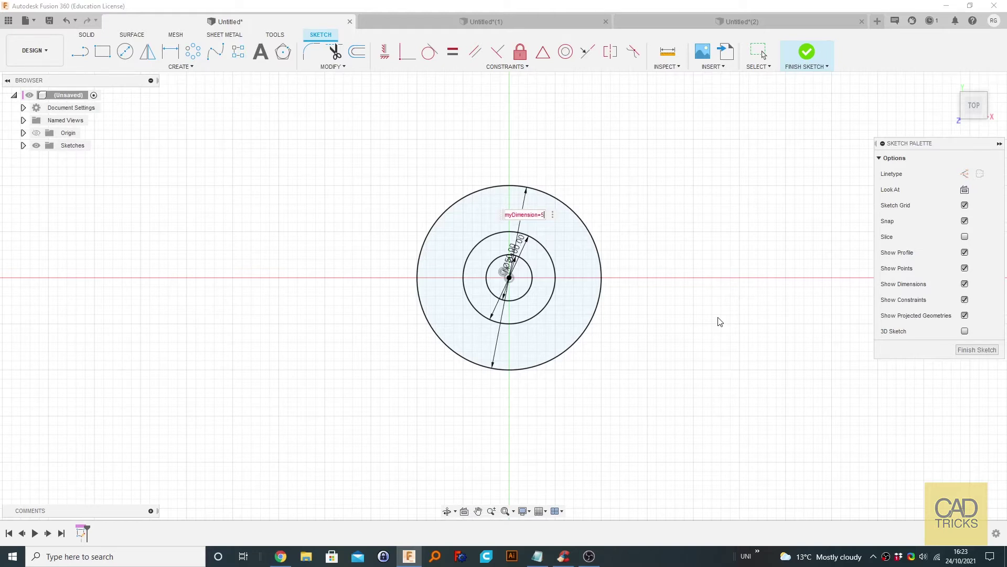
pyautogui.press('Escape')
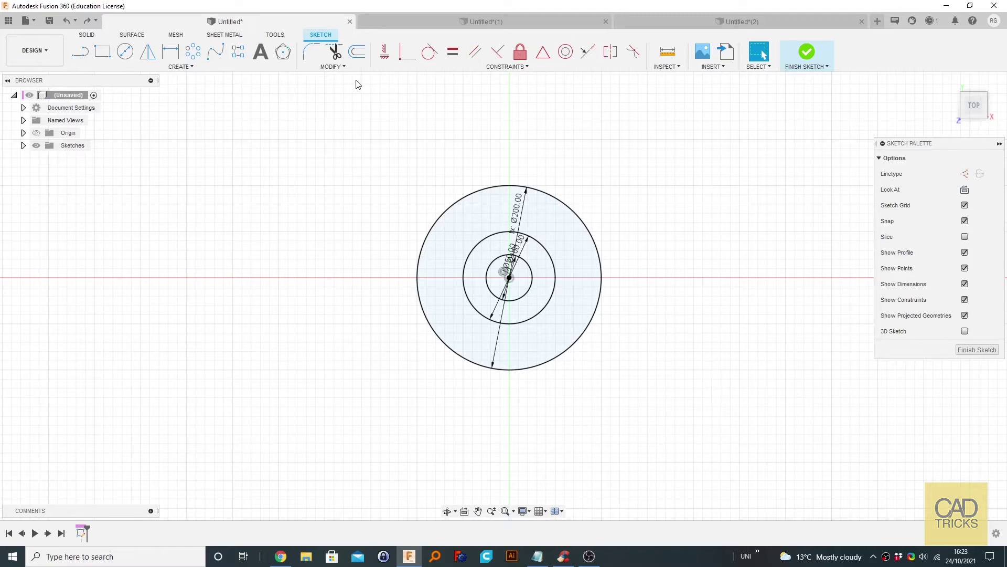
pyautogui.click(800, 55)
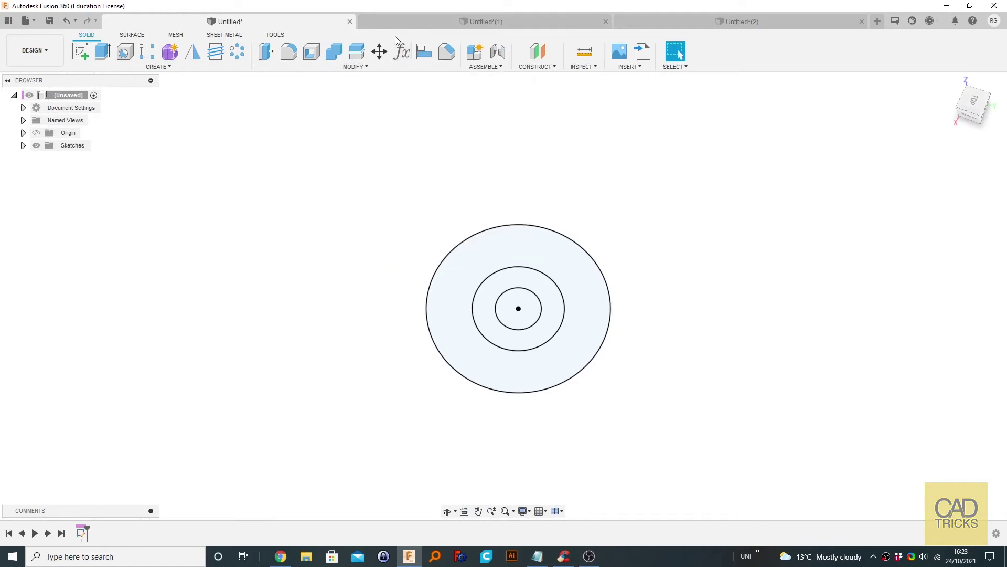
# Set the Diameter user parameter to 10 mm in the model's parameters.
pyautogui.click(360, 67)
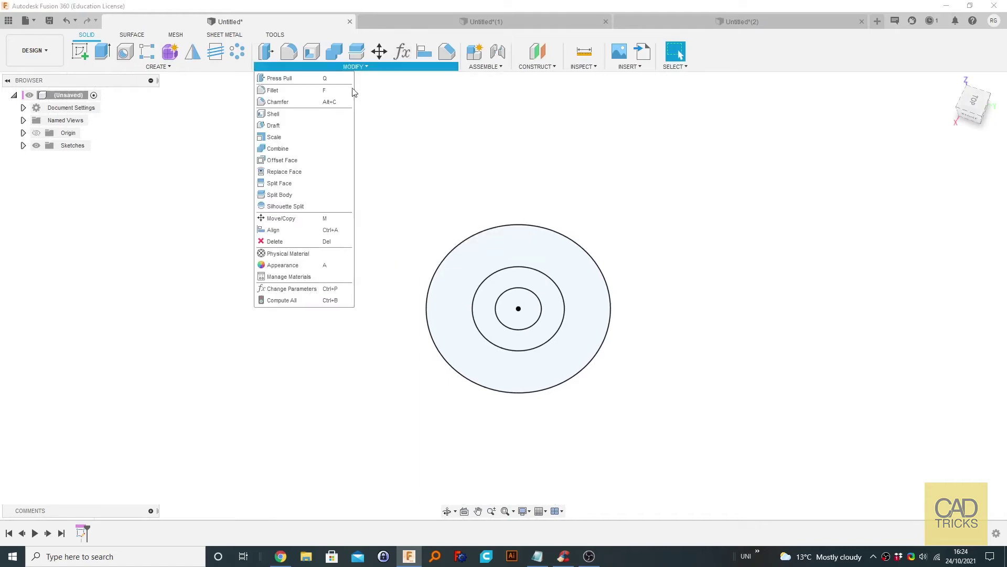
pyautogui.click(284, 293)
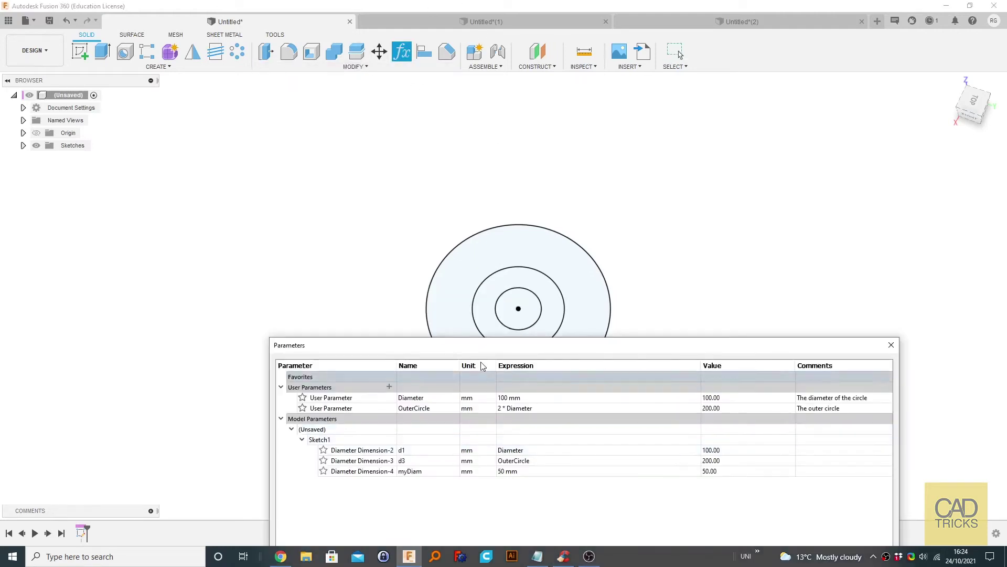
pyautogui.moveTo(482, 349); pyautogui.dragTo(420, 153)
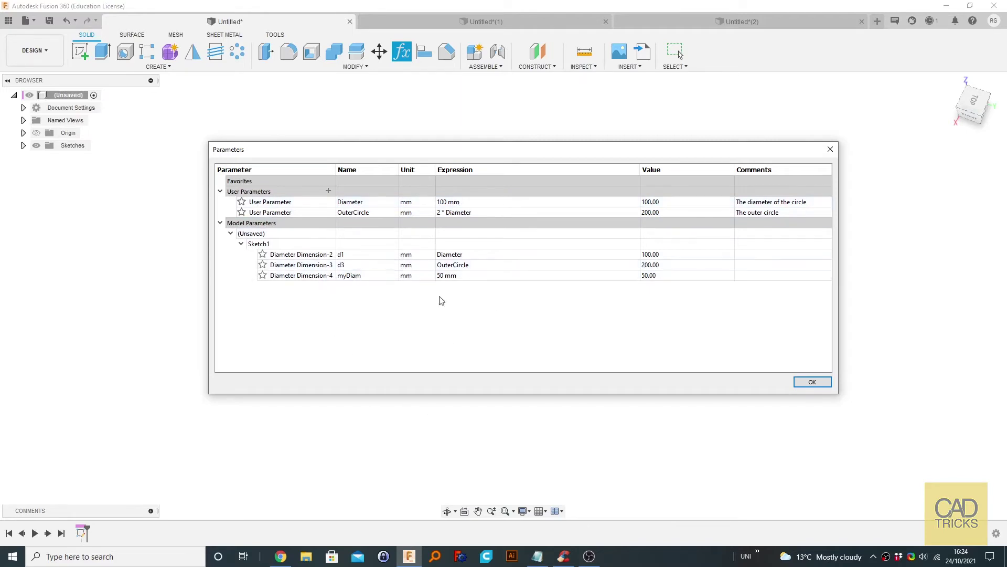
pyautogui.moveTo(493, 155)
pyautogui.mouseDown()
pyautogui.moveTo(728, 278)
pyautogui.moveTo(704, 387)
pyautogui.moveTo(578, 416)
pyautogui.mouseUp()
pyautogui.doubleClick(540, 464)
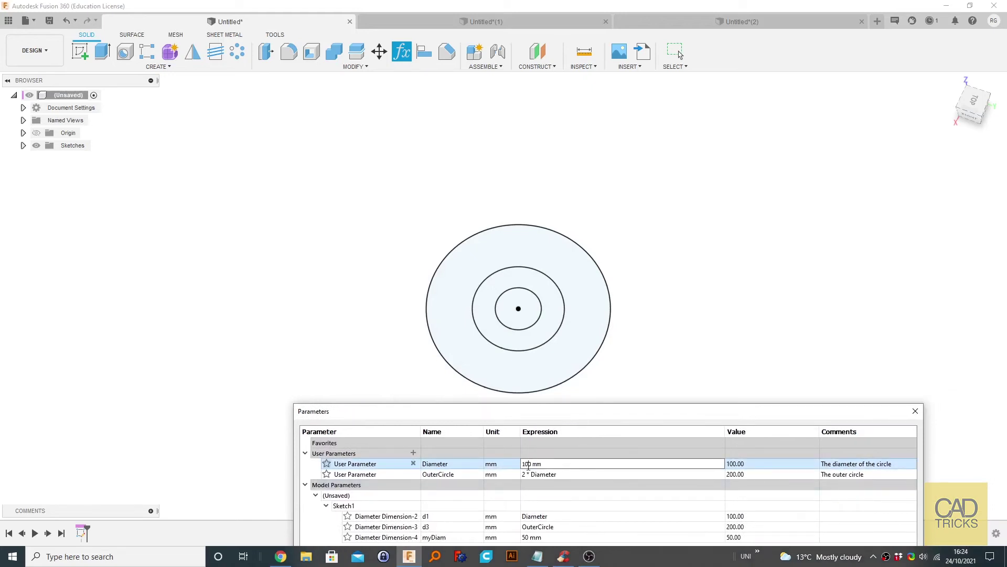
pyautogui.press('BackSpace')
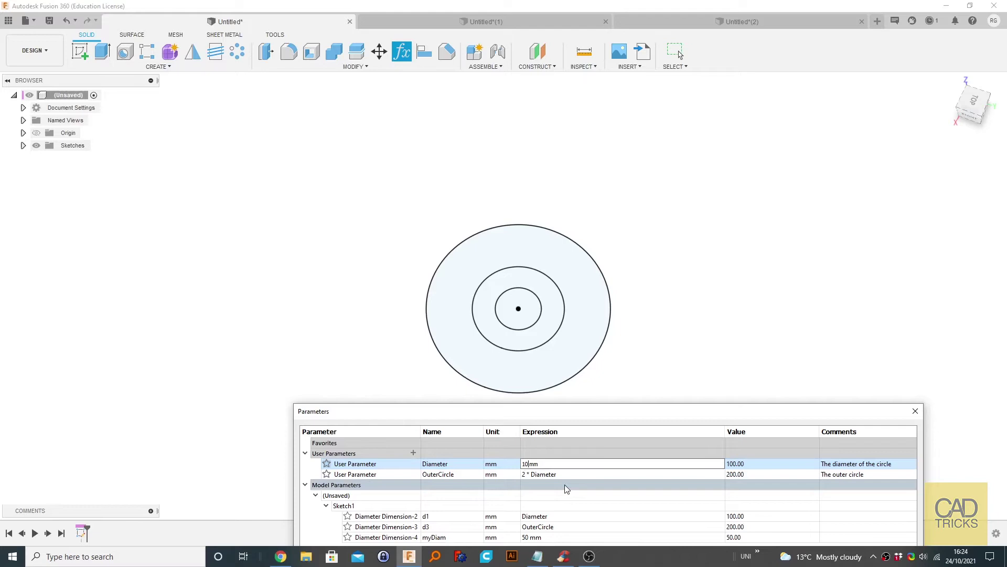
pyautogui.press('Return')
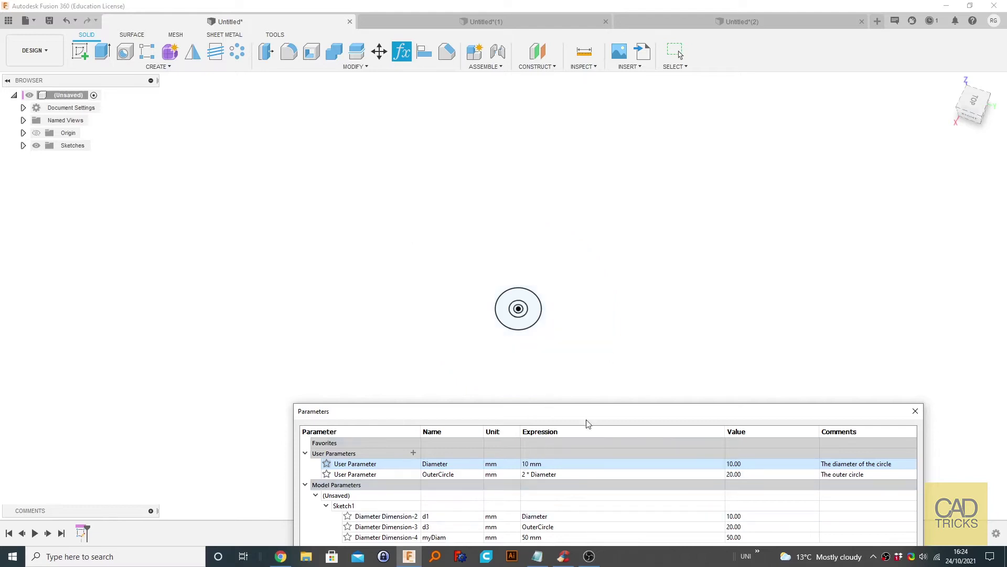
# Examine how the OuterCircle expression depends on the Diameter user parameter, then close the parameters.
pyautogui.moveTo(574, 414); pyautogui.dragTo(547, 278)
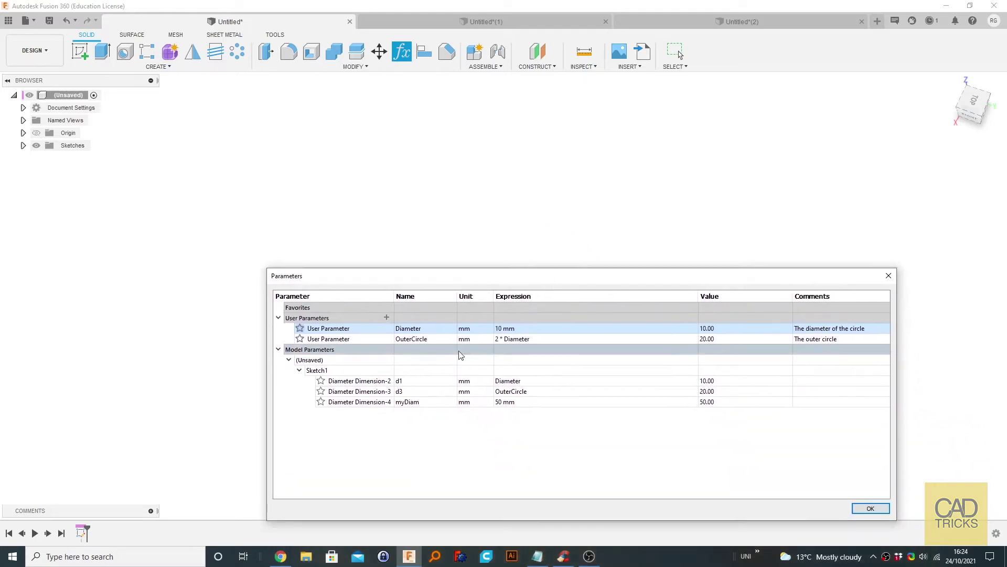
pyautogui.doubleClick(514, 339)
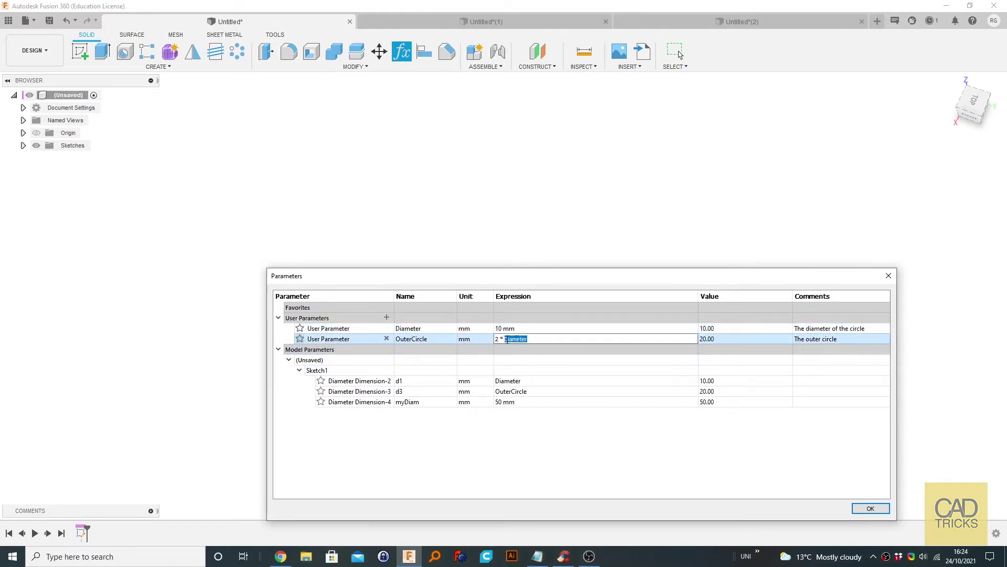
pyautogui.click(419, 329)
pyautogui.click(508, 340)
pyautogui.click(519, 339)
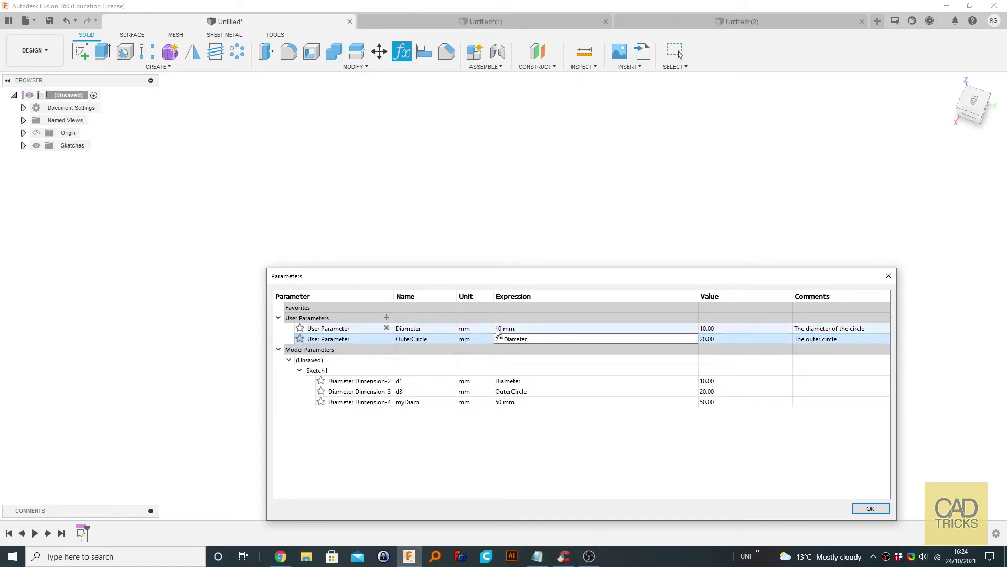
pyautogui.moveTo(543, 274); pyautogui.dragTo(645, 392)
pyautogui.click(604, 447)
pyautogui.doubleClick(601, 447)
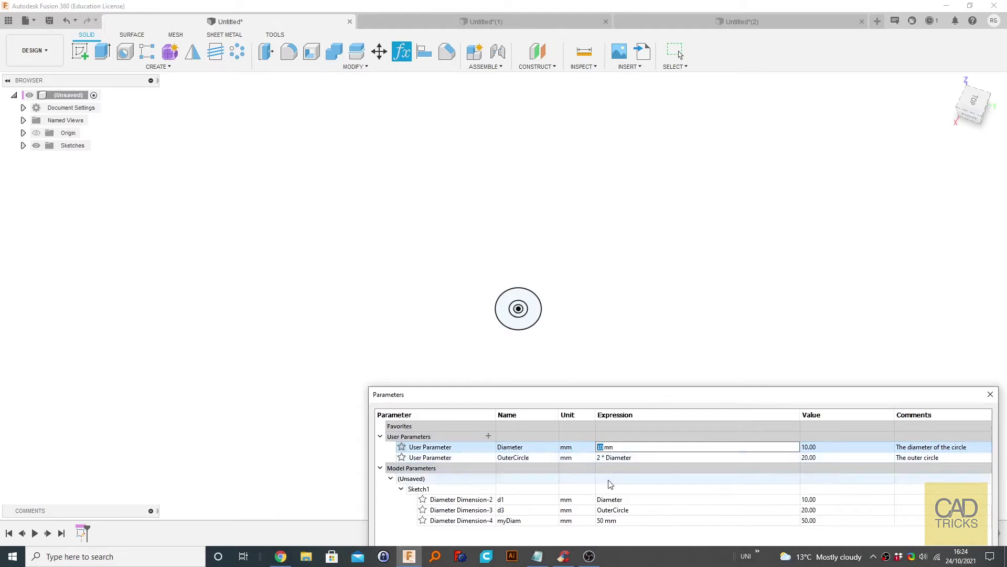
pyautogui.moveTo(581, 393); pyautogui.dragTo(581, 219)
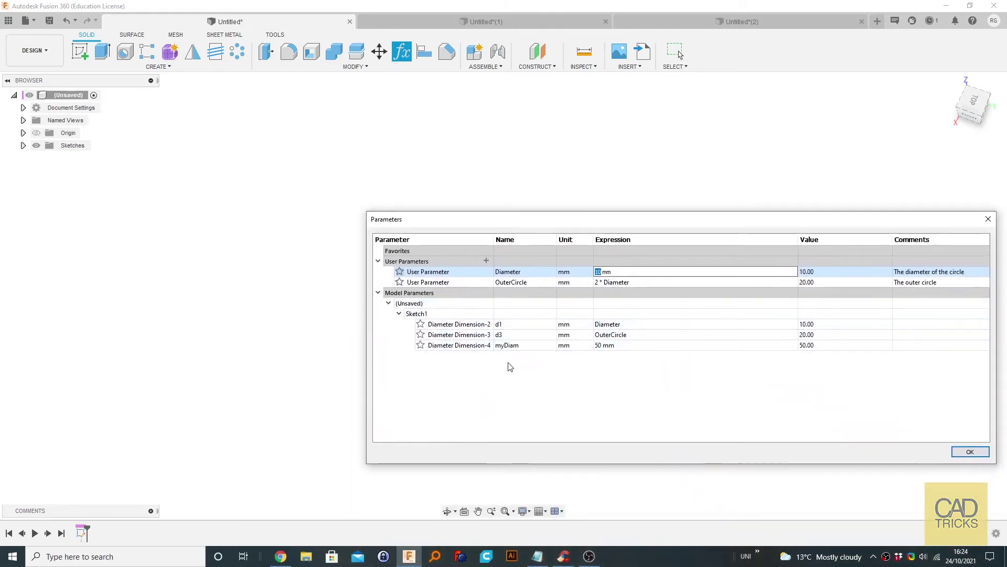
pyautogui.moveTo(600, 220); pyautogui.dragTo(753, 165)
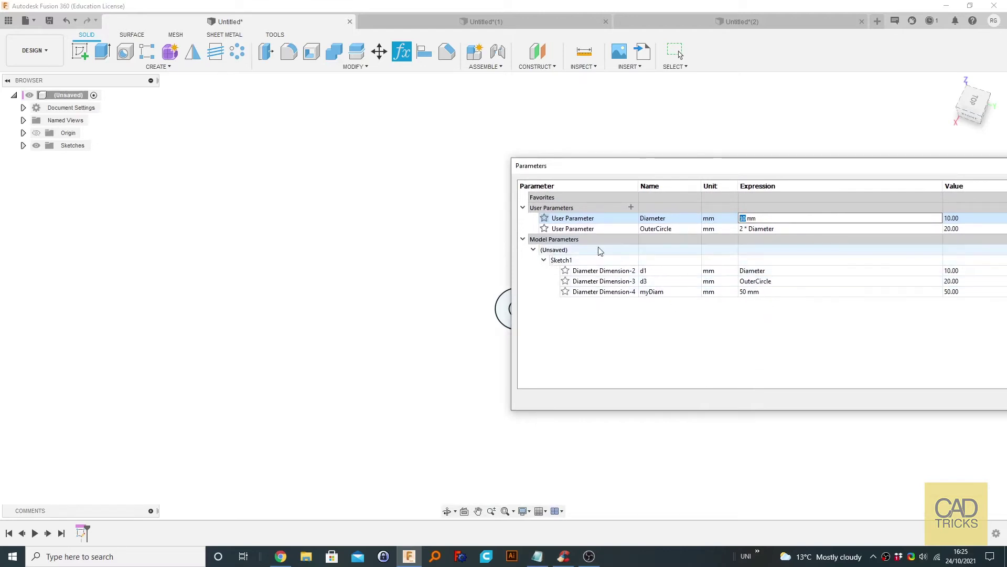
pyautogui.moveTo(837, 165); pyautogui.dragTo(570, 184)
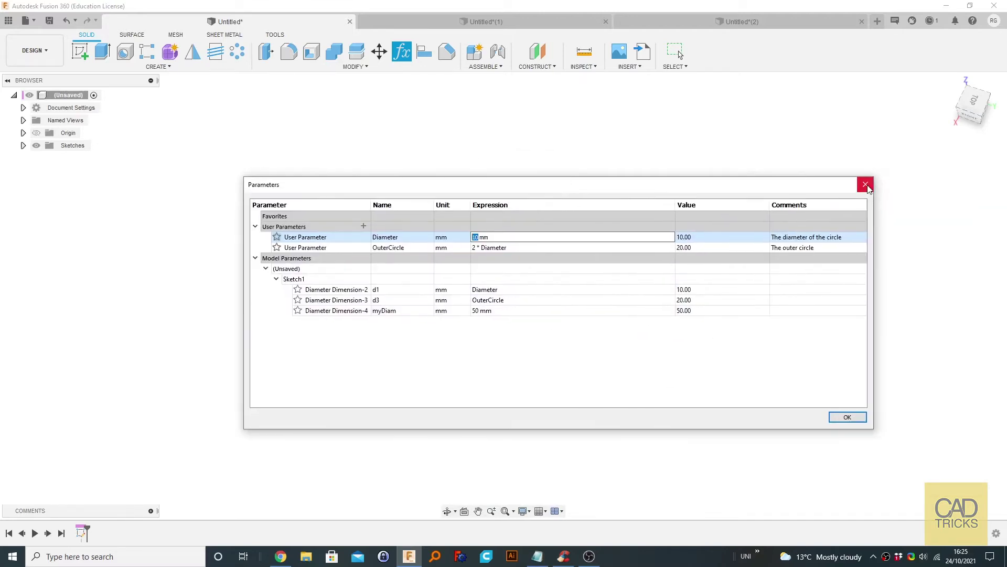
pyautogui.click(866, 184)
# Reopen the circle sketch, define the outermost circle's diameter as a named parameter with diam=2, and finish the sketch.
pyautogui.scroll(6, 529, 312)
pyautogui.doubleClick(81, 533)
pyautogui.doubleClick(537, 213)
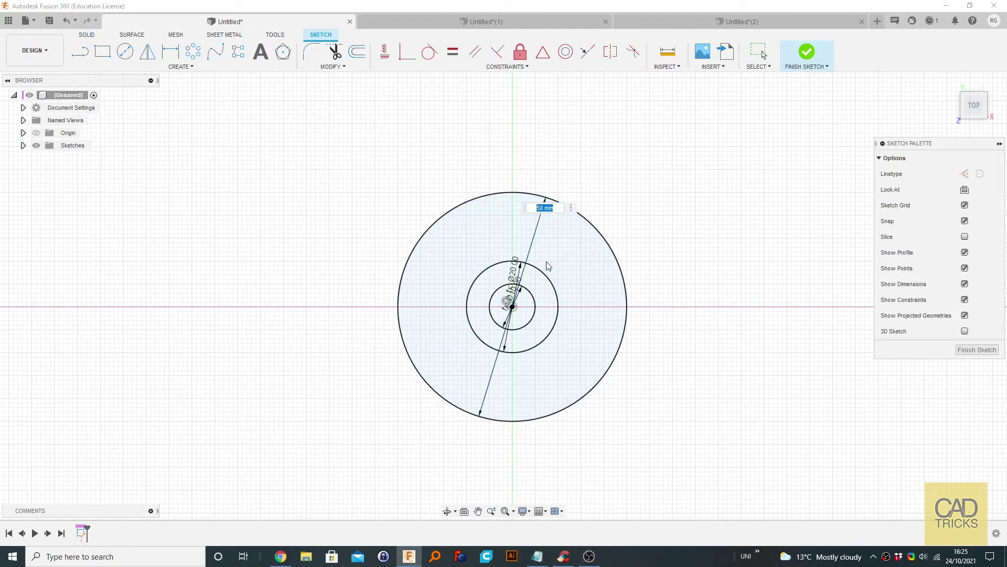
pyautogui.write('rad')
pyautogui.press('BackSpace')
pyautogui.press('BackSpace')
pyautogui.write('diam')
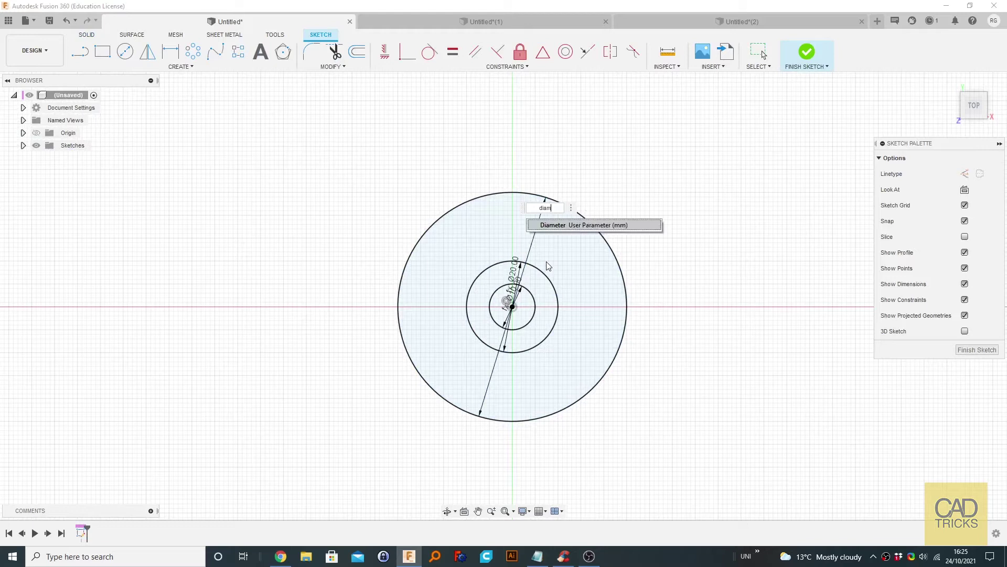
pyautogui.write('=')
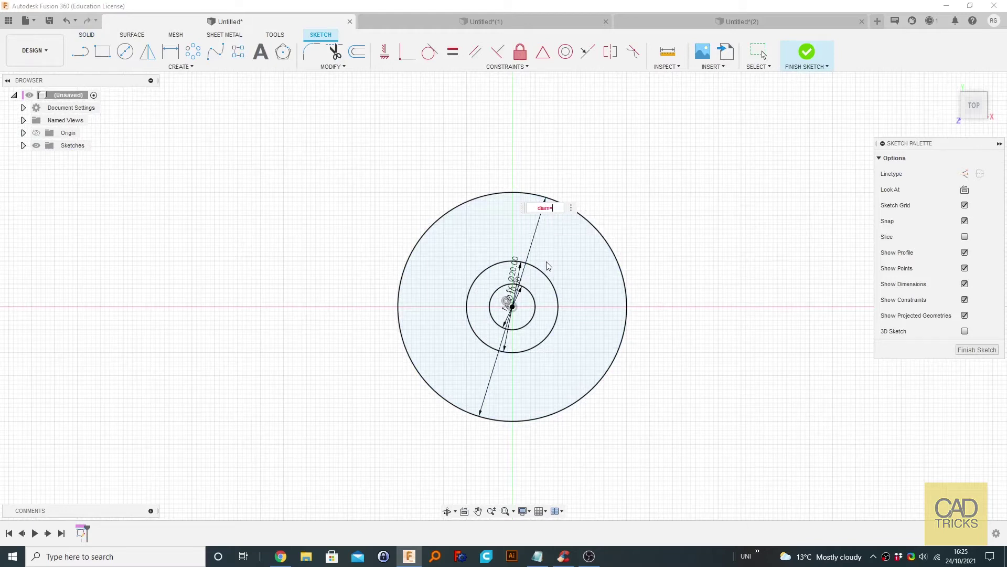
pyautogui.write('2')
pyautogui.press('Return')
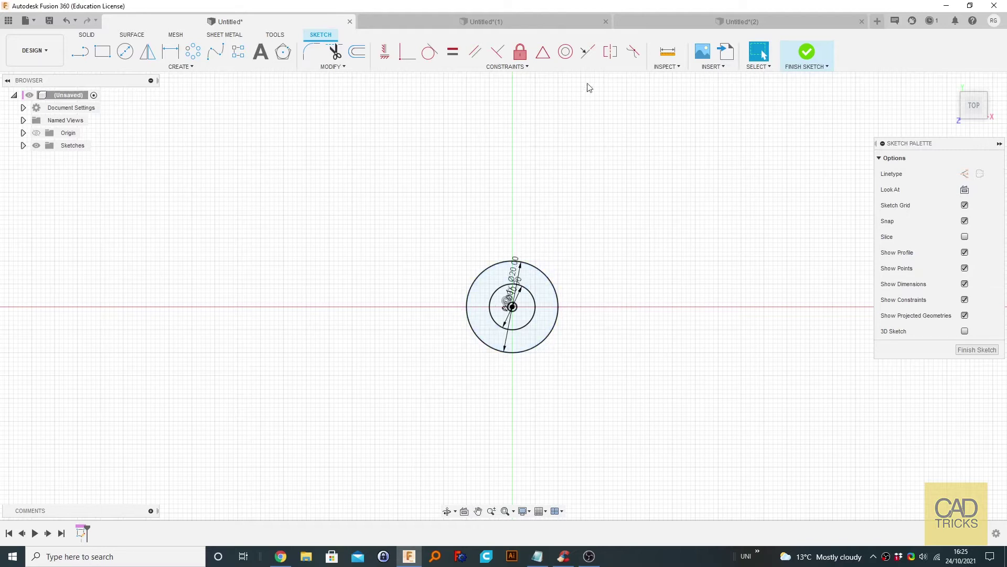
pyautogui.click(808, 52)
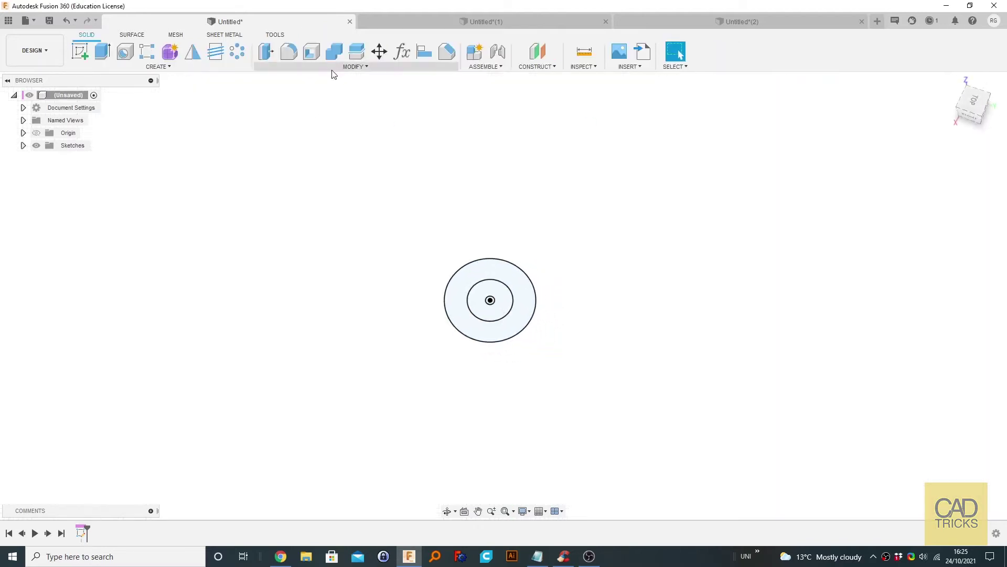
# Check the diam entry in the parameters, then reopen the sketch and inspect the expression of the outer circle's dimension.
pyautogui.click(347, 67)
pyautogui.click(280, 289)
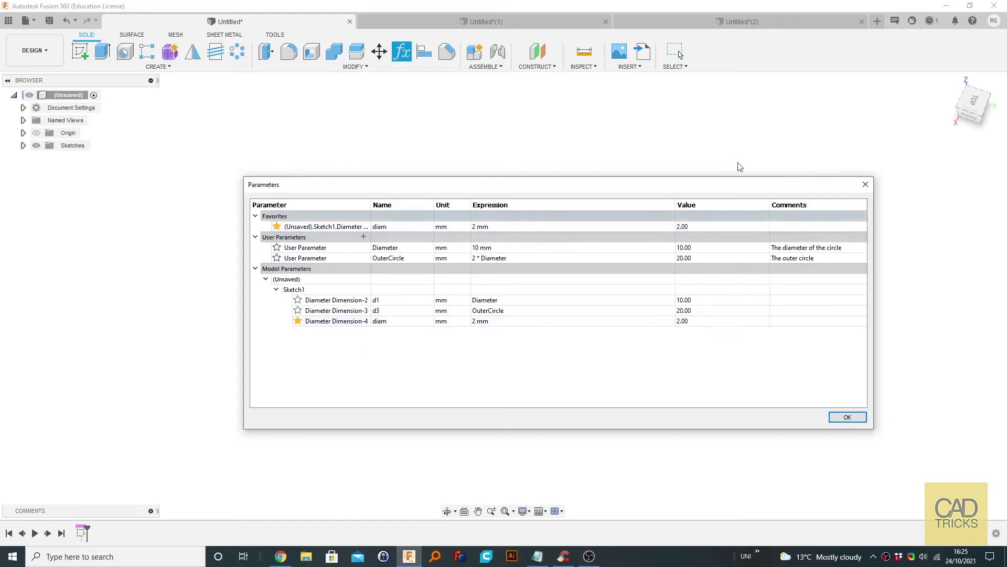
pyautogui.click(866, 184)
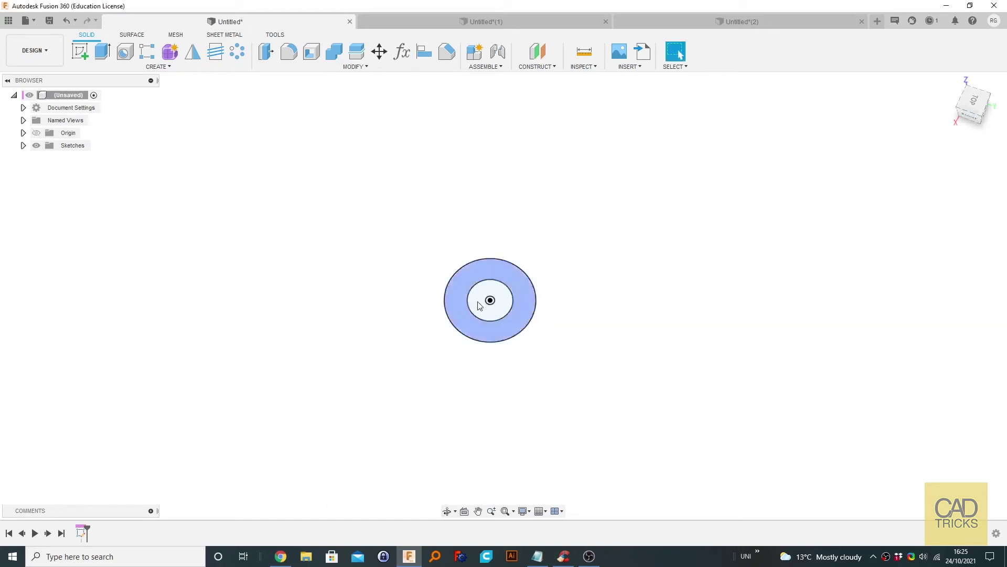
pyautogui.doubleClick(81, 533)
pyautogui.scroll(5, 496, 291)
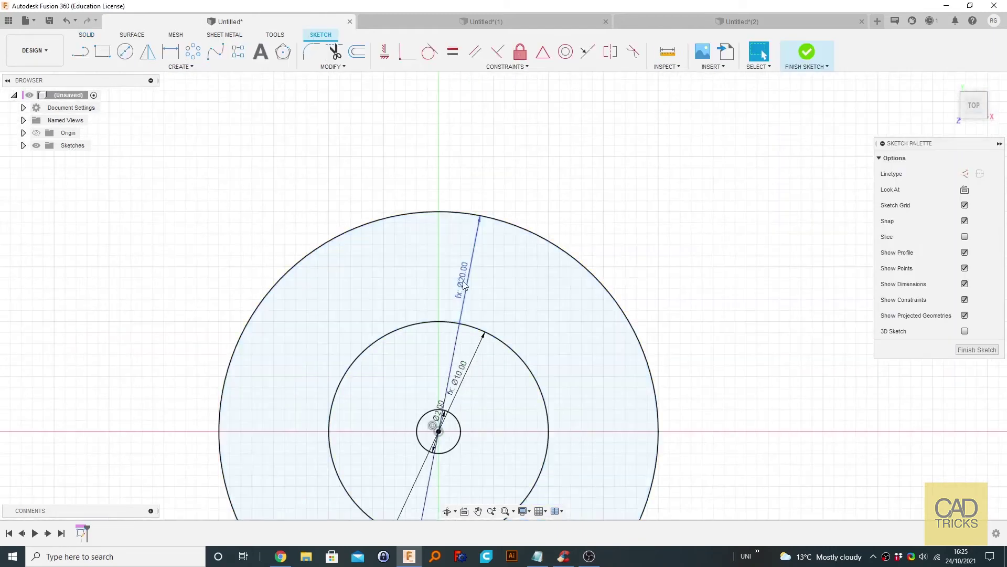
pyautogui.doubleClick(468, 286)
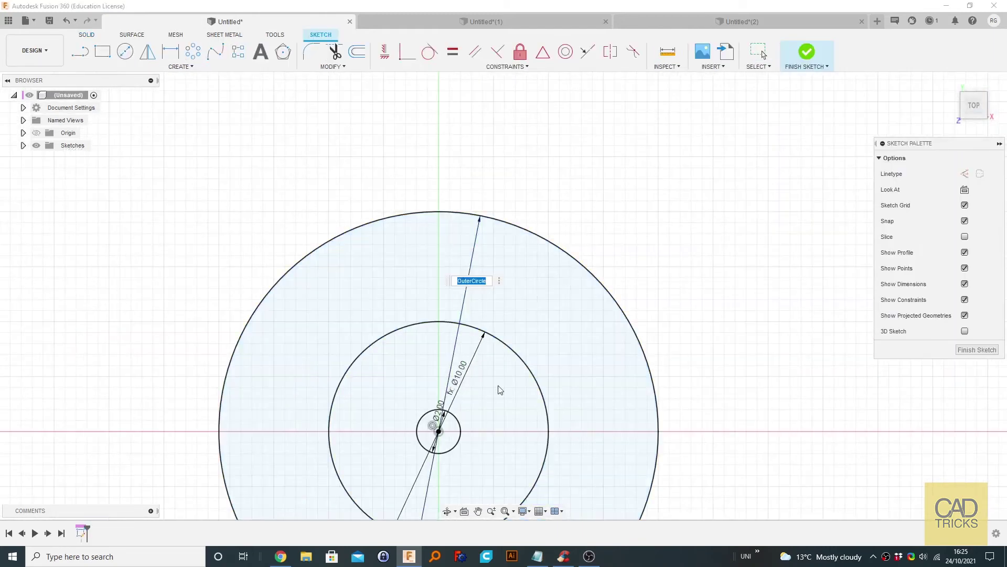
pyautogui.scroll(-3, 454, 382)
pyautogui.scroll(-2, 601, 367)
pyautogui.press('Return')
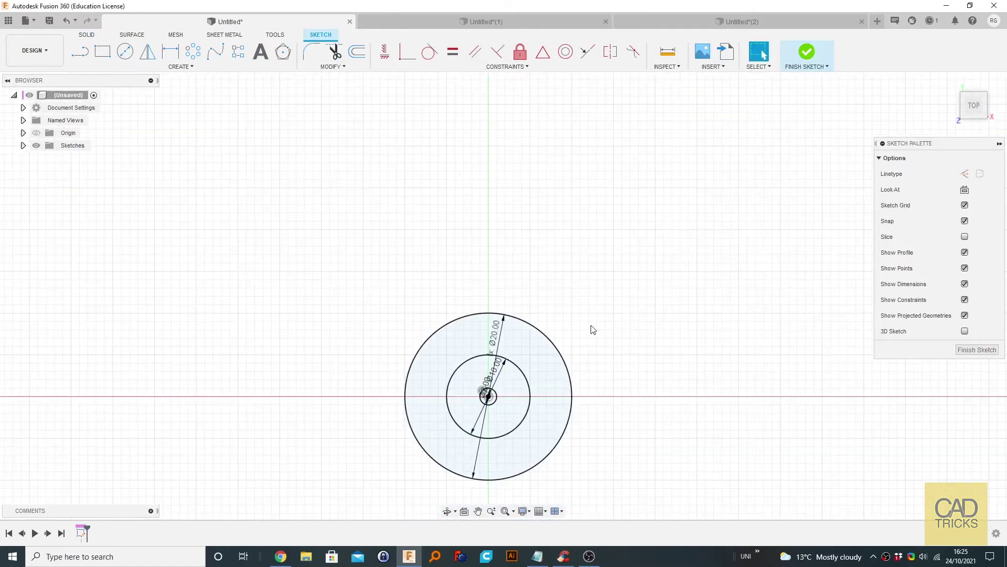
# Sketch a circle about 34 mm in diameter around the existing circles, centred on the origin.
pyautogui.press('c')
pyautogui.click(488, 396)
pyautogui.click(490, 256)
# Dimension the new circle's diameter as a named parameter with bigCircleDiam=100 and finish the sketch.
pyautogui.press('d')
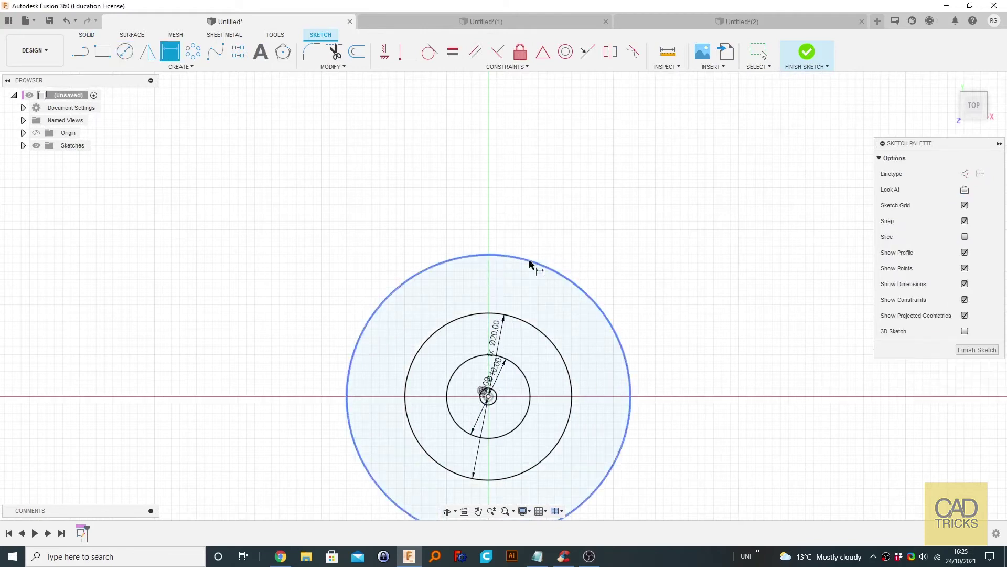
pyautogui.click(512, 258)
pyautogui.click(498, 276)
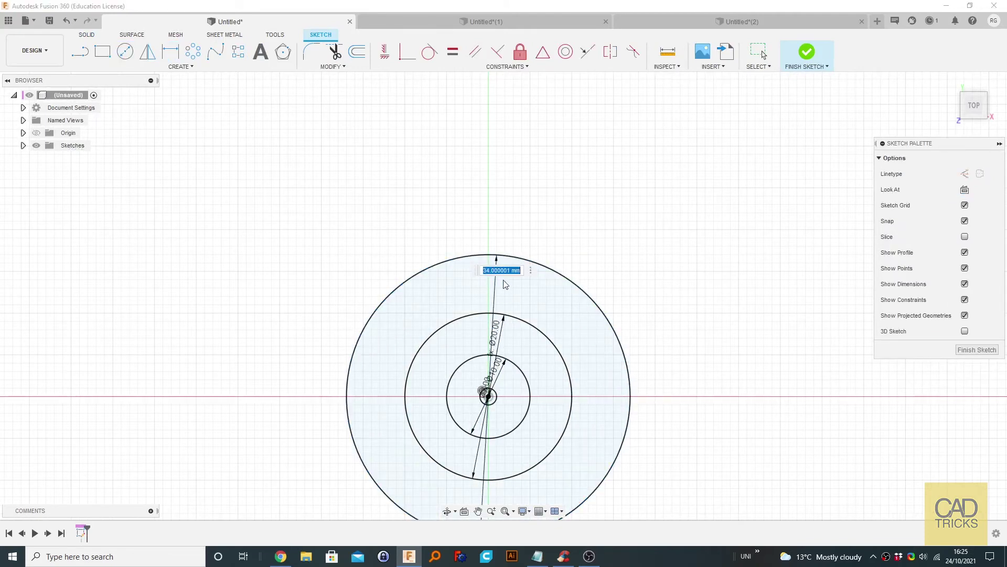
pyautogui.write('big')
pyautogui.write('Circle')
pyautogui.write('D')
pyautogui.write('iam=60')
pyautogui.write('100')
pyautogui.press('Return')
pyautogui.scroll(-3, 716, 283)
pyautogui.scroll(-3, 648, 269)
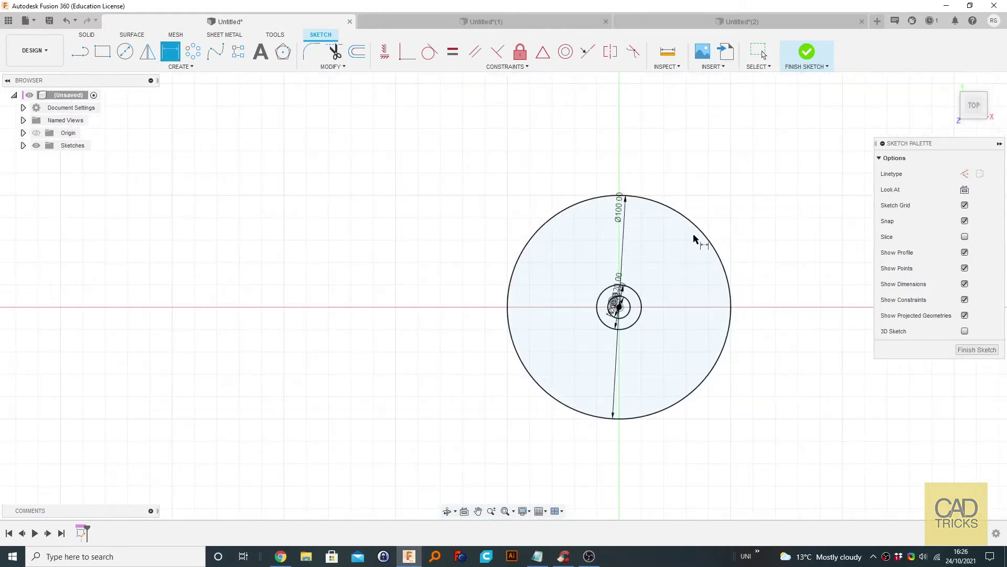
pyautogui.click(805, 58)
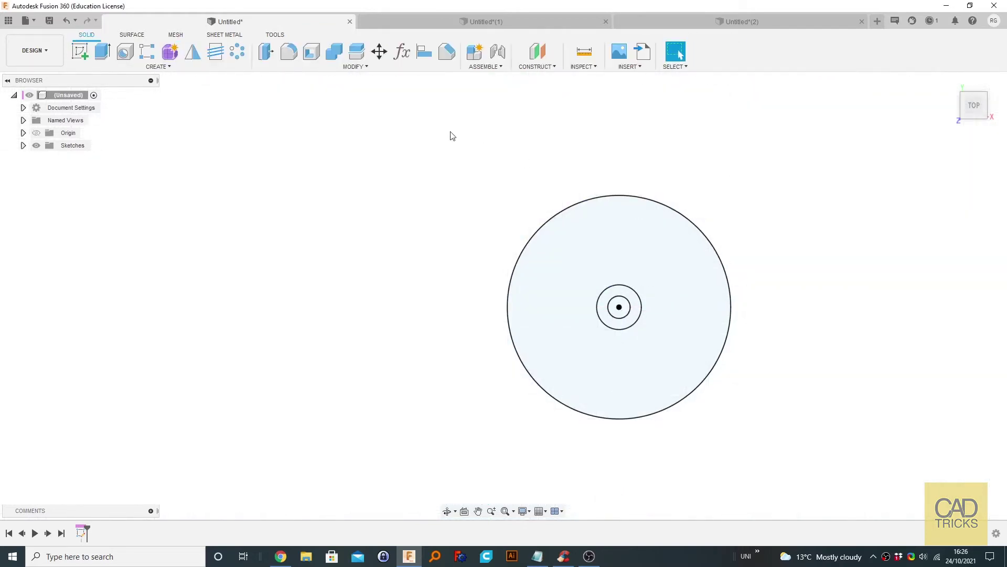
# Set the bigCircleDiam parameter's expression to 50 mm in the parameters list.
pyautogui.click(402, 52)
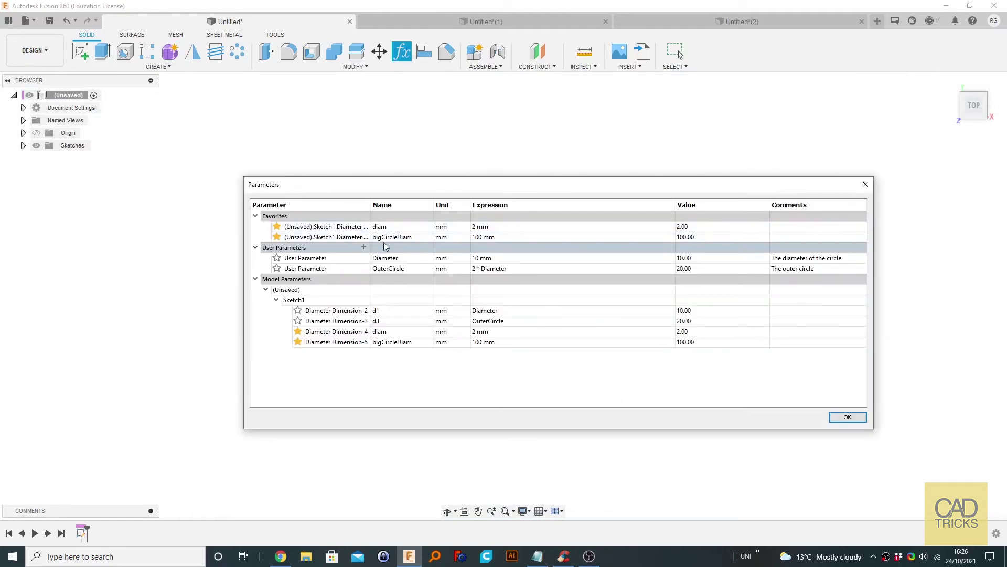
pyautogui.doubleClick(499, 237)
pyautogui.moveTo(488, 186); pyautogui.dragTo(865, 266)
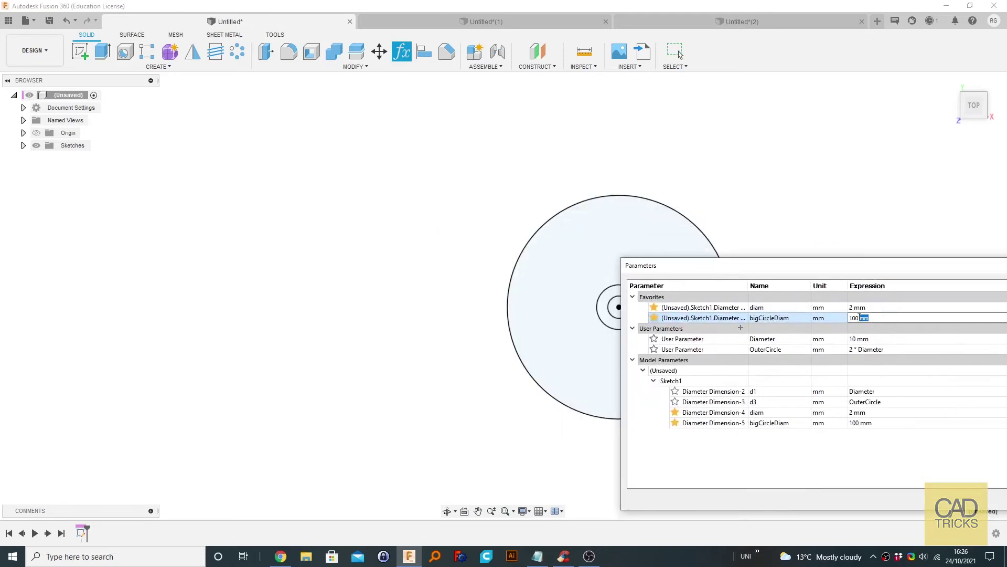
pyautogui.doubleClick(859, 318)
pyautogui.write('5')
pyautogui.write('0')
pyautogui.press('Return')
# Restore the bigCircleDiam parameter to 100 mm and close the parameters list.
pyautogui.moveTo(805, 270); pyautogui.dragTo(499, 347)
pyautogui.click(546, 401)
pyautogui.write('100')
pyautogui.press('Return')
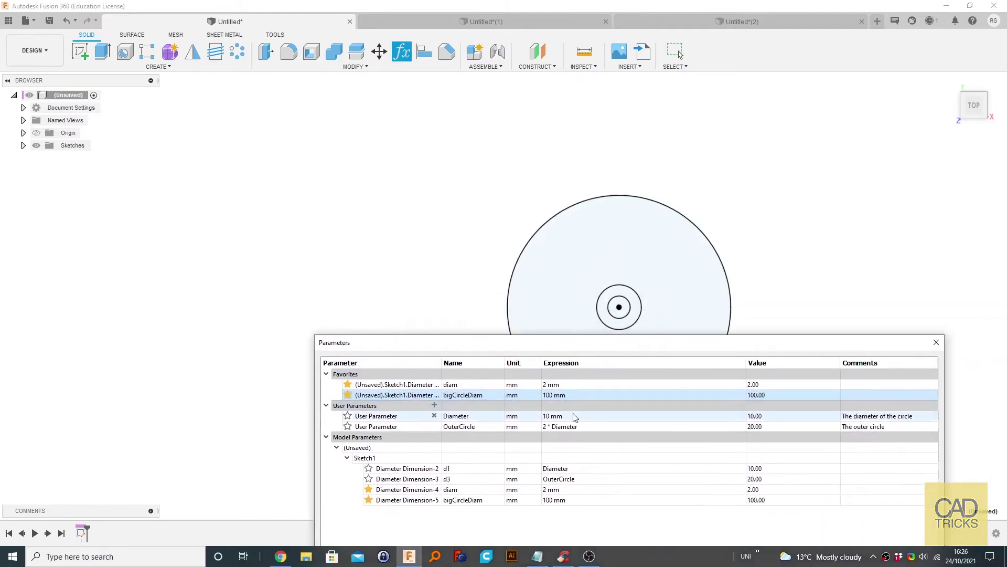
pyautogui.click(936, 344)
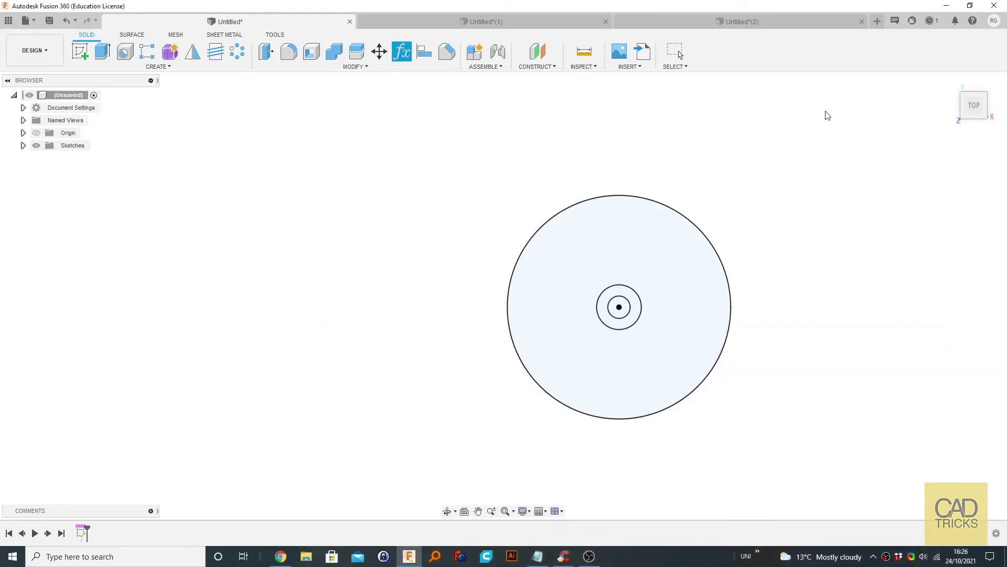
# Switch to the lidded box design and set its shell parameter to 10 mm.
pyautogui.click(429, 21)
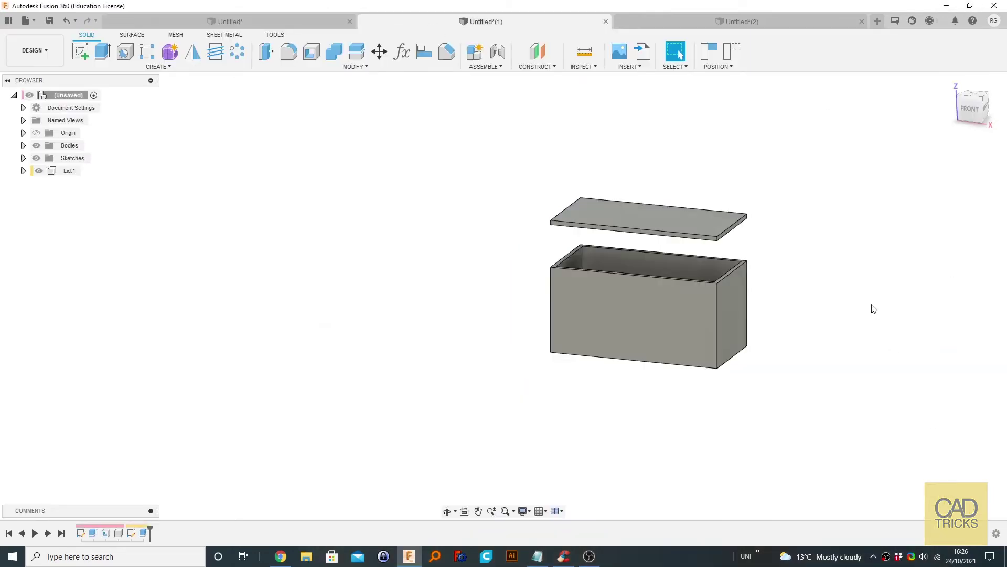
pyautogui.keyDown('shift'); pyautogui.moveTo(873, 309); pyautogui.dragTo(861, 313, button='middle'); pyautogui.keyUp('shift')
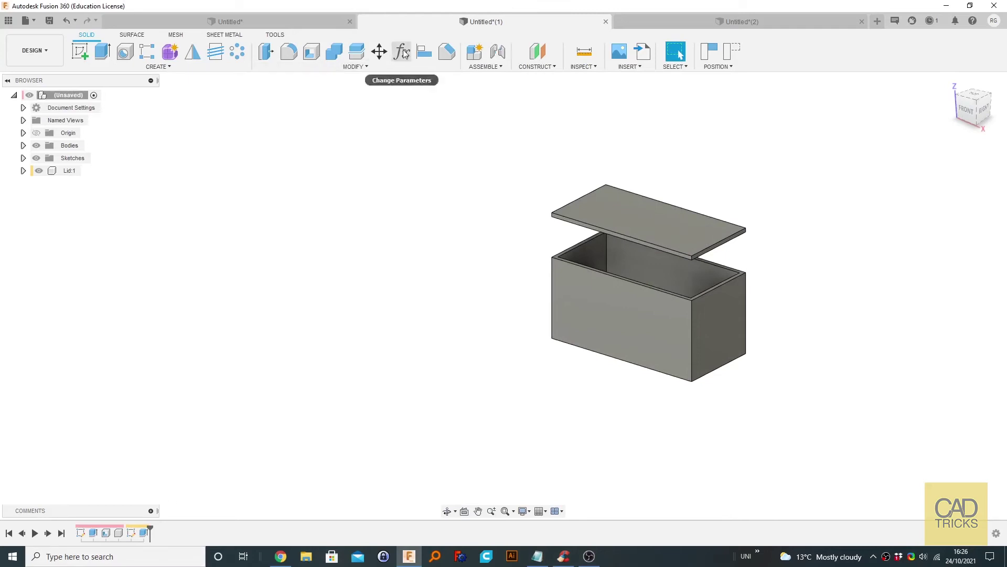
pyautogui.click(403, 52)
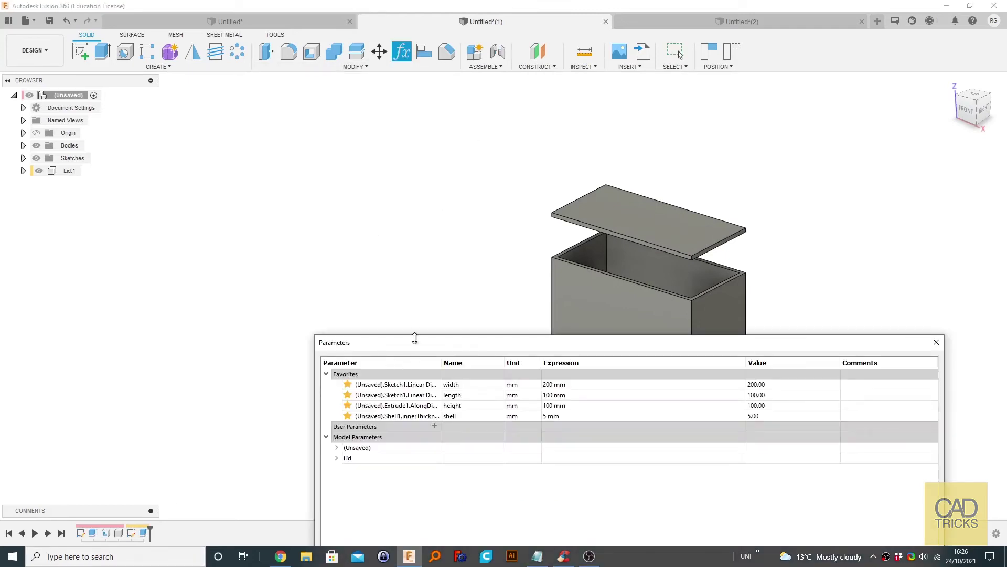
pyautogui.moveTo(414, 340); pyautogui.dragTo(335, 332)
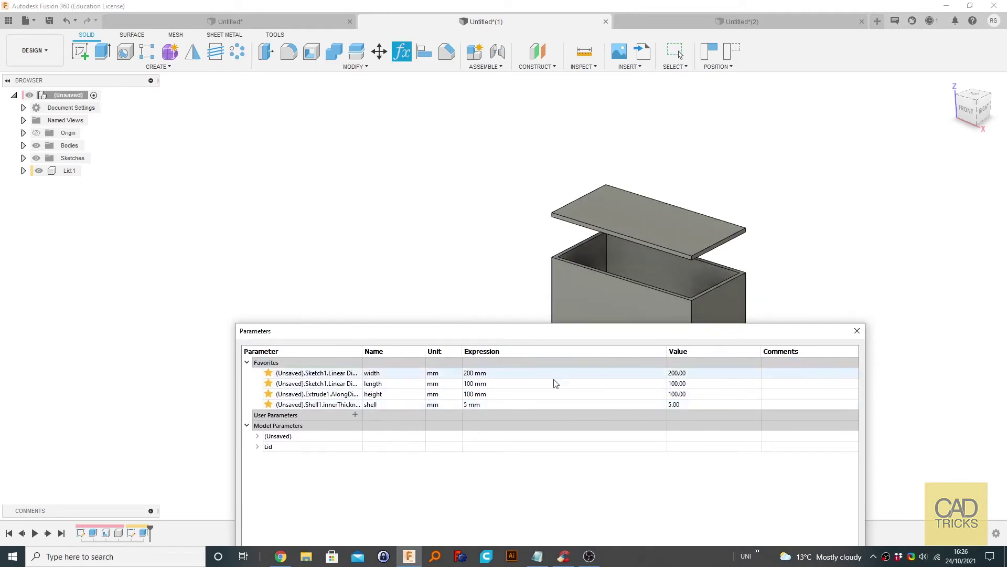
pyautogui.doubleClick(470, 404)
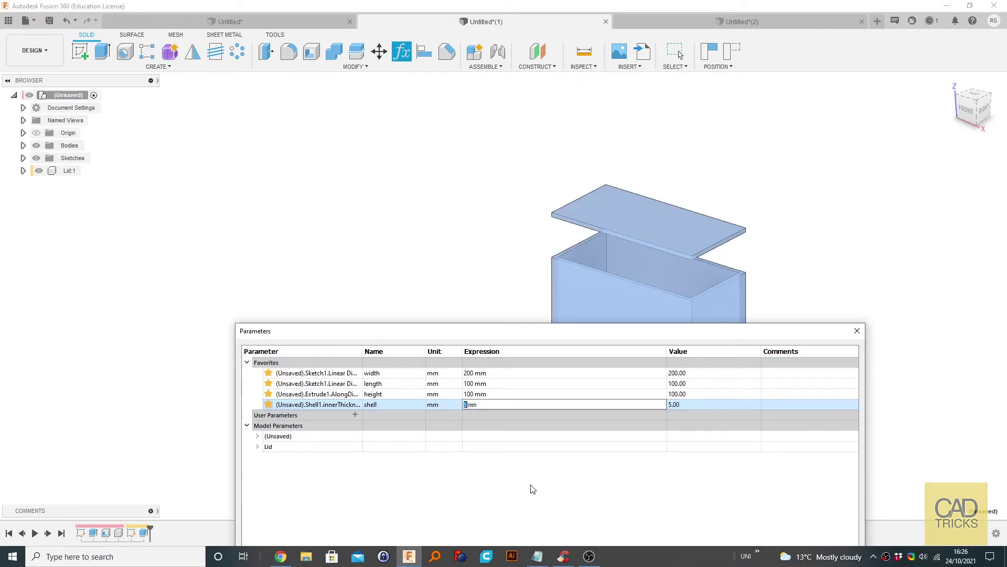
pyautogui.write('10')
pyautogui.press('Return')
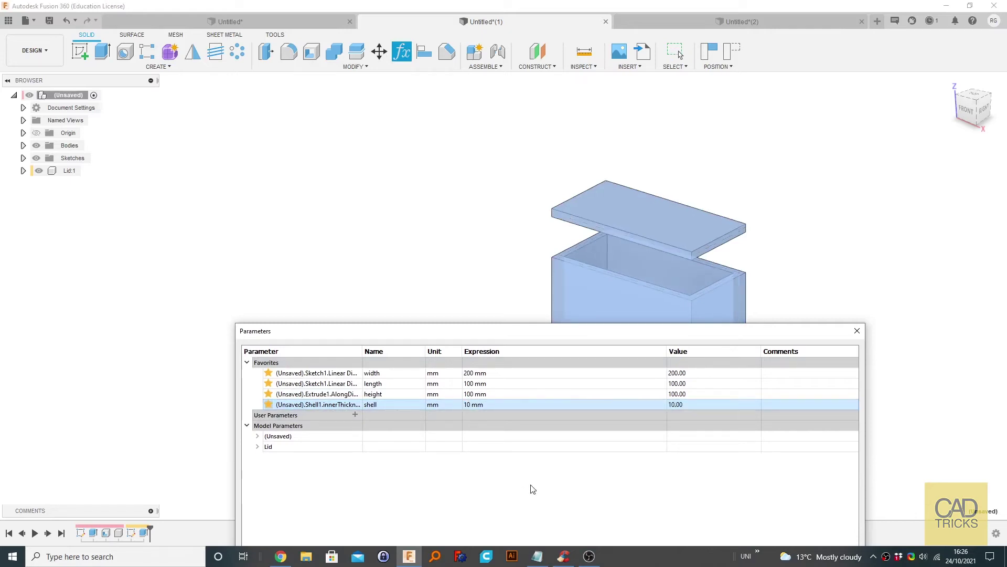
# Set the box's shell parameter to 15 mm and close the parameters list.
pyautogui.write('15')
pyautogui.press('Return')
pyautogui.click(472, 404)
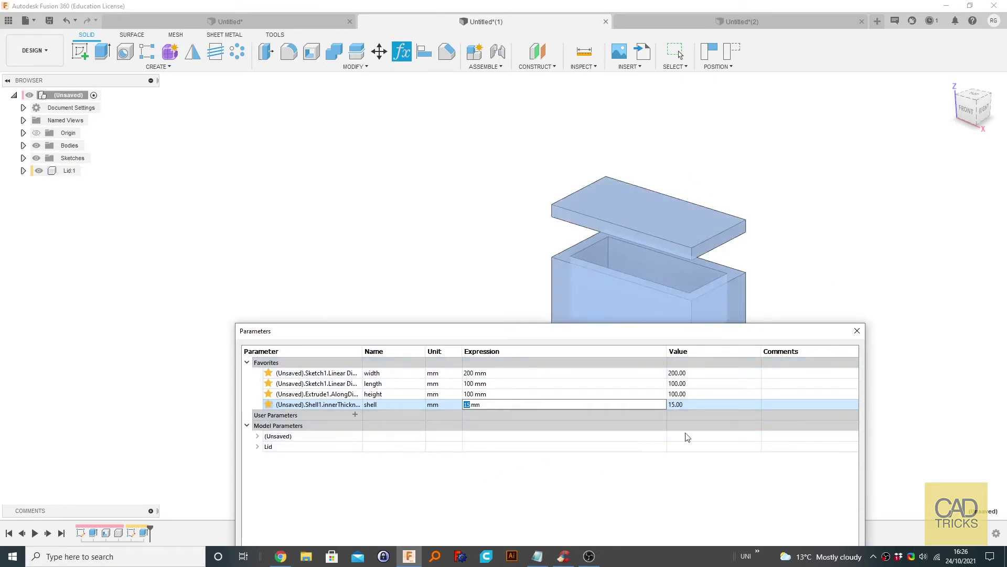
pyautogui.click(857, 331)
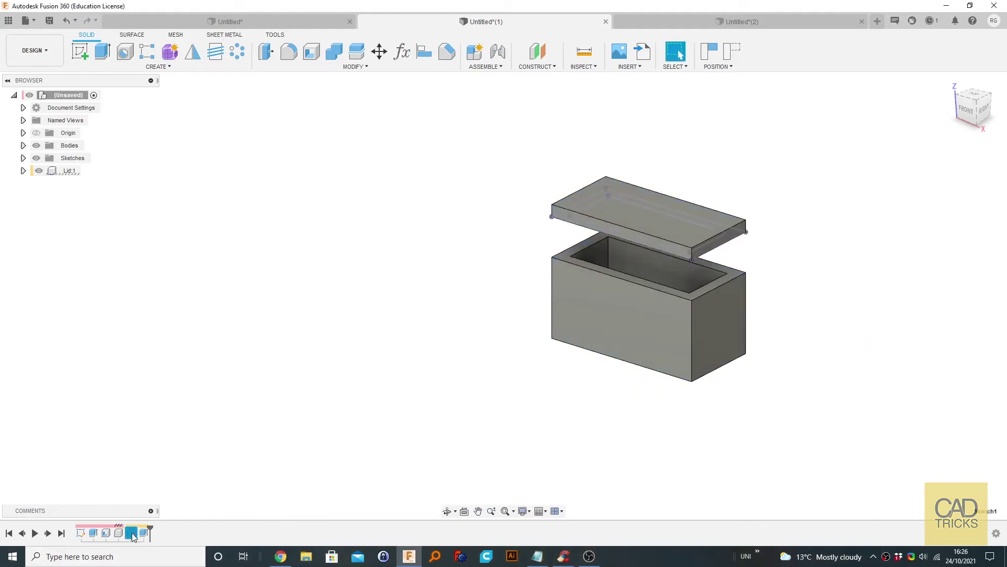
# Open the Lid component's Sketch1, examine its profile against the box walls, and leave the sketch.
pyautogui.doubleClick(132, 533)
pyautogui.click(808, 55)
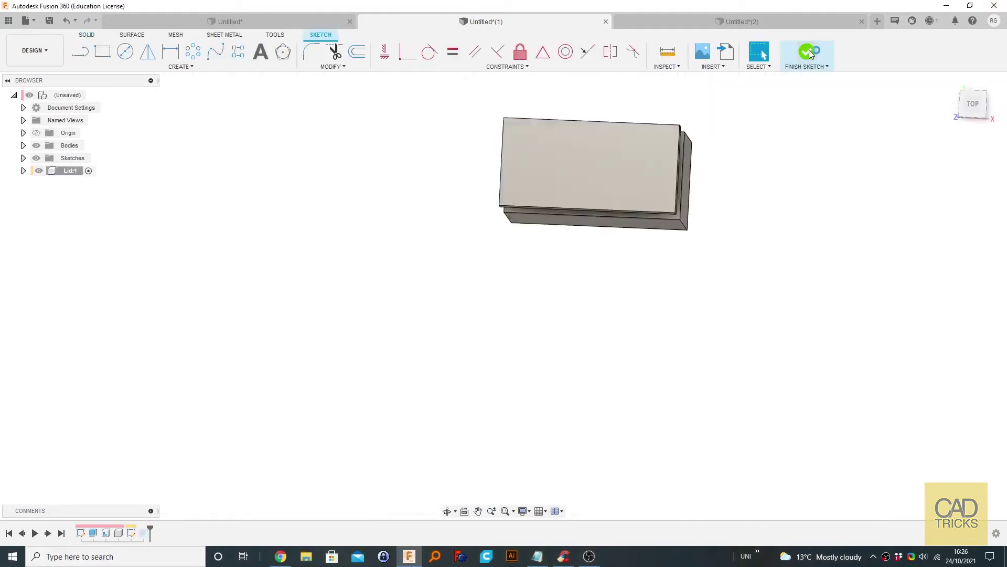
pyautogui.click(24, 170)
pyautogui.click(33, 209)
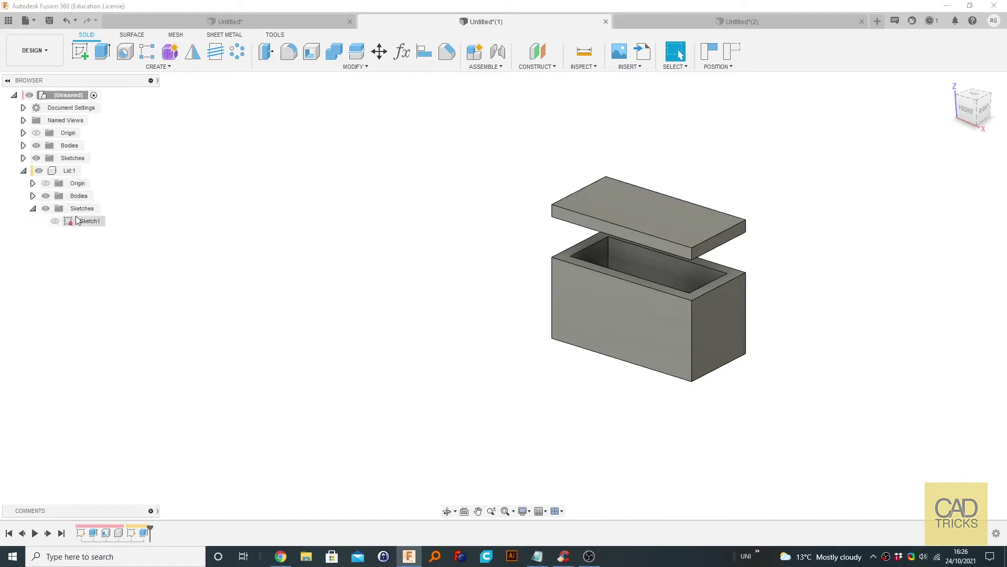
pyautogui.doubleClick(71, 222)
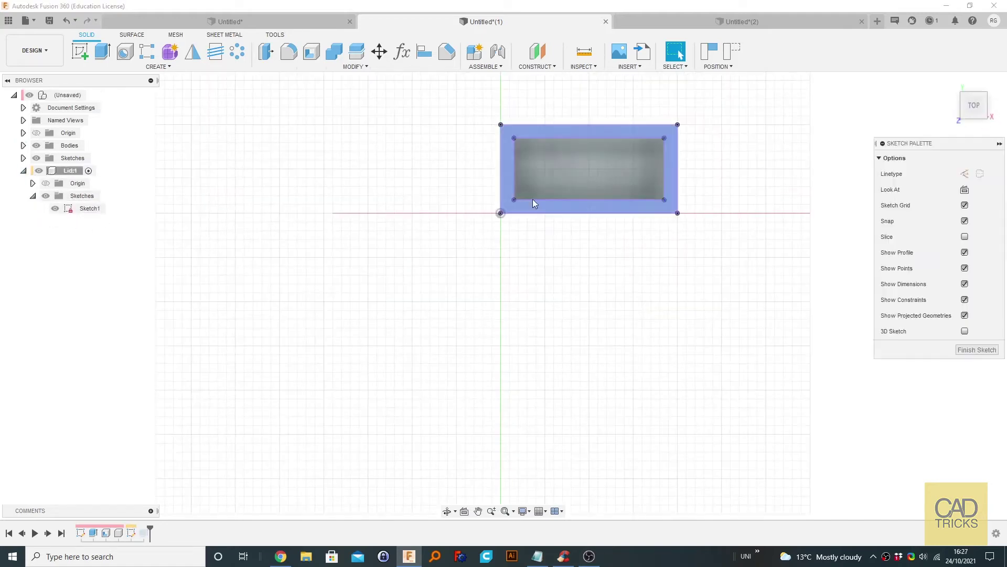
pyautogui.moveTo(663, 305)
pyautogui.keyDown('shift'); pyautogui.mouseDown(button='middle')
pyautogui.moveTo(666, 258)
pyautogui.moveTo(677, 291)
pyautogui.mouseUp(button='middle'); pyautogui.keyUp('shift')
pyautogui.keyDown('shift'); pyautogui.moveTo(652, 330); pyautogui.dragTo(648, 403, button='middle'); pyautogui.keyUp('shift')
pyautogui.keyDown('shift'); pyautogui.moveTo(652, 275); pyautogui.dragTo(650, 304, button='middle'); pyautogui.keyUp('shift')
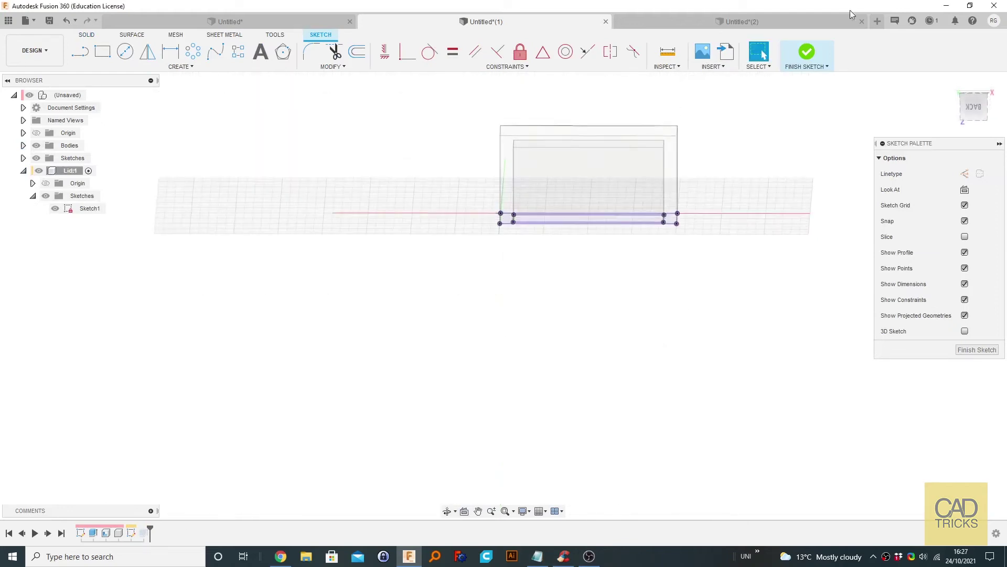
pyautogui.click(807, 52)
# Open the lid's extrusion, inspect the expression driving its distance, and cancel without changes.
pyautogui.doubleClick(134, 532)
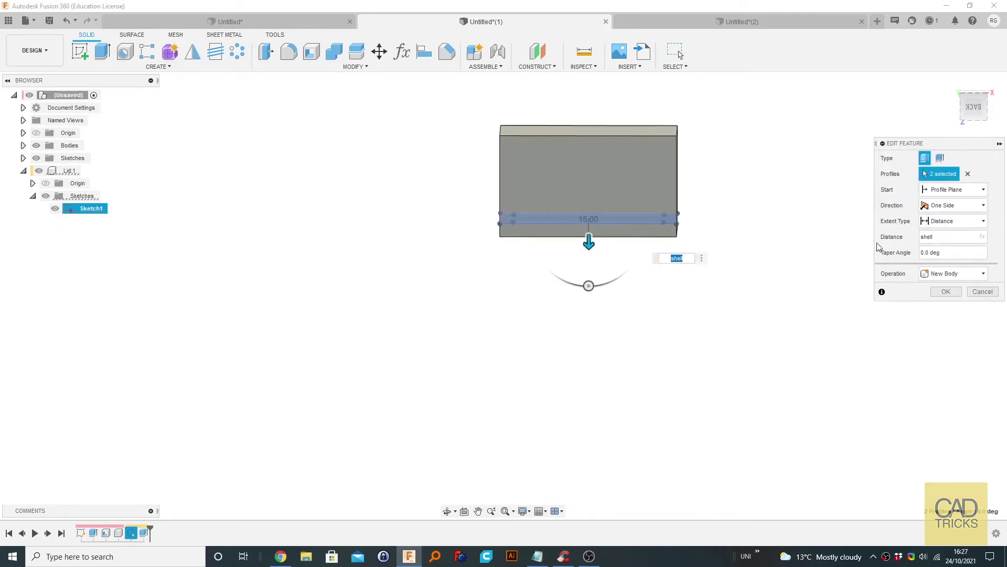
pyautogui.doubleClick(938, 237)
pyautogui.click(956, 239)
pyautogui.click(984, 239)
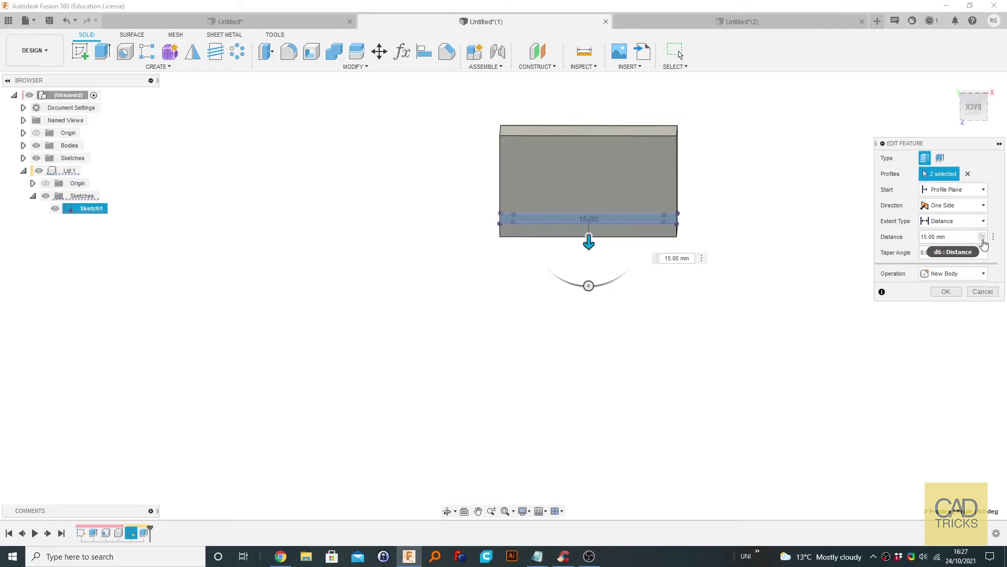
pyautogui.click(983, 292)
pyautogui.click(482, 67)
pyautogui.click(482, 68)
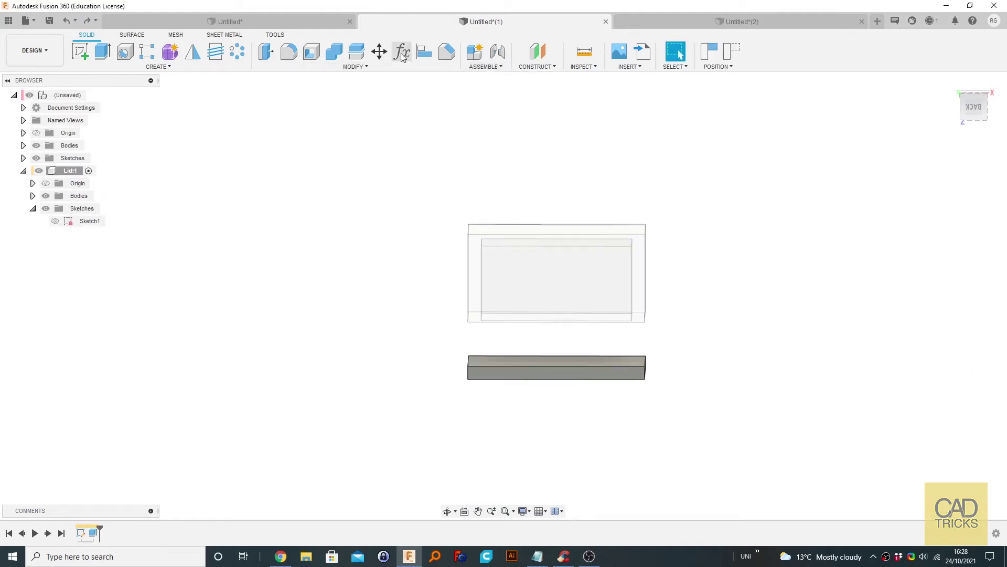
# In a new design, sketch a rectangle from the origin on the horizontal plane, about 75 mm high, defining its horizontal side as length=50.
pyautogui.click(878, 21)
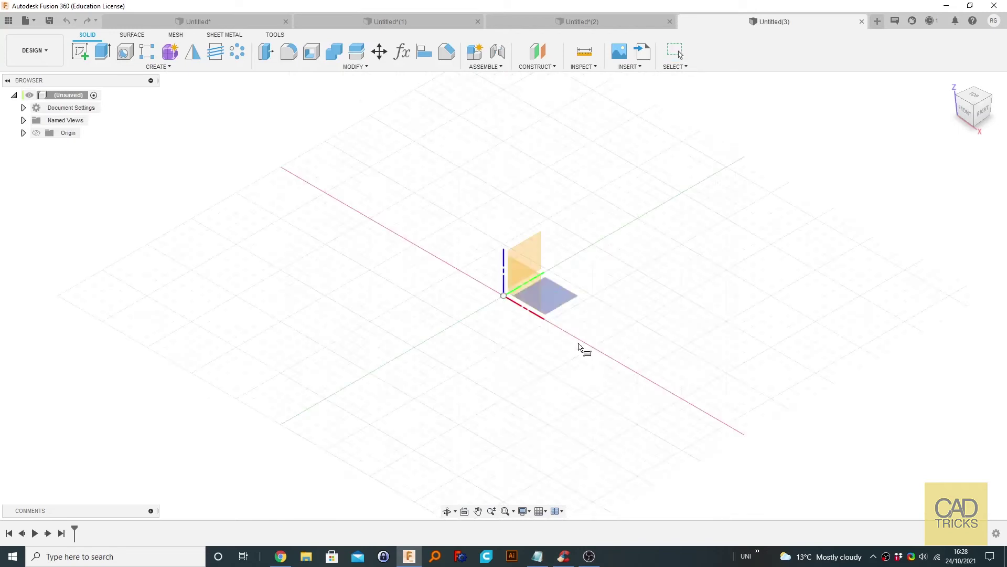
pyautogui.click(559, 300)
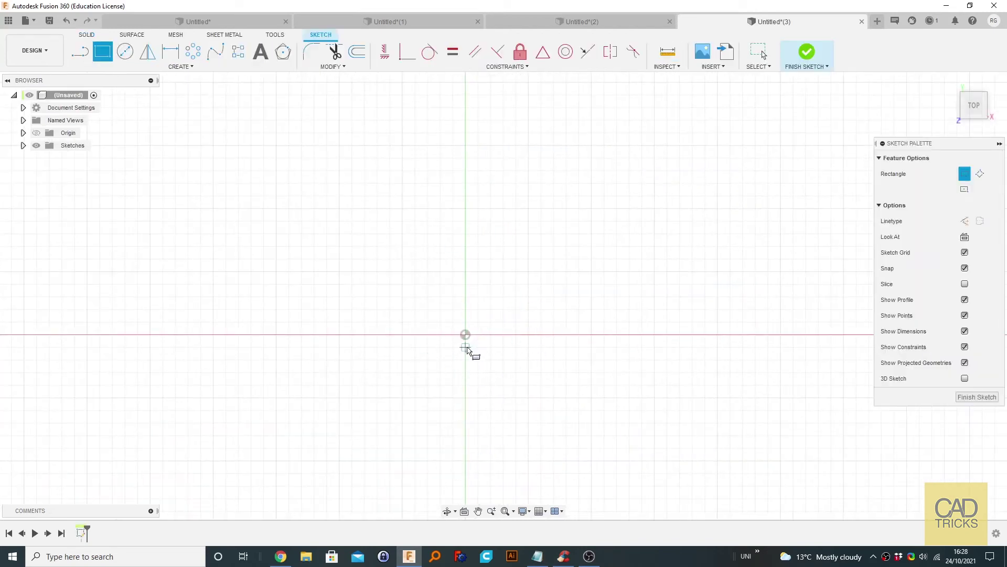
pyautogui.click(465, 335)
pyautogui.press('Escape')
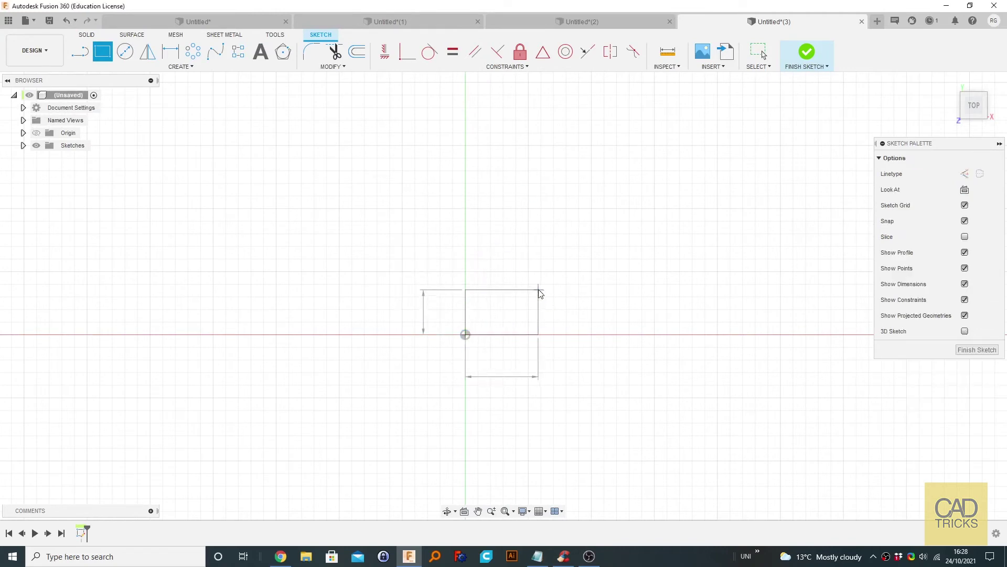
pyautogui.press('r')
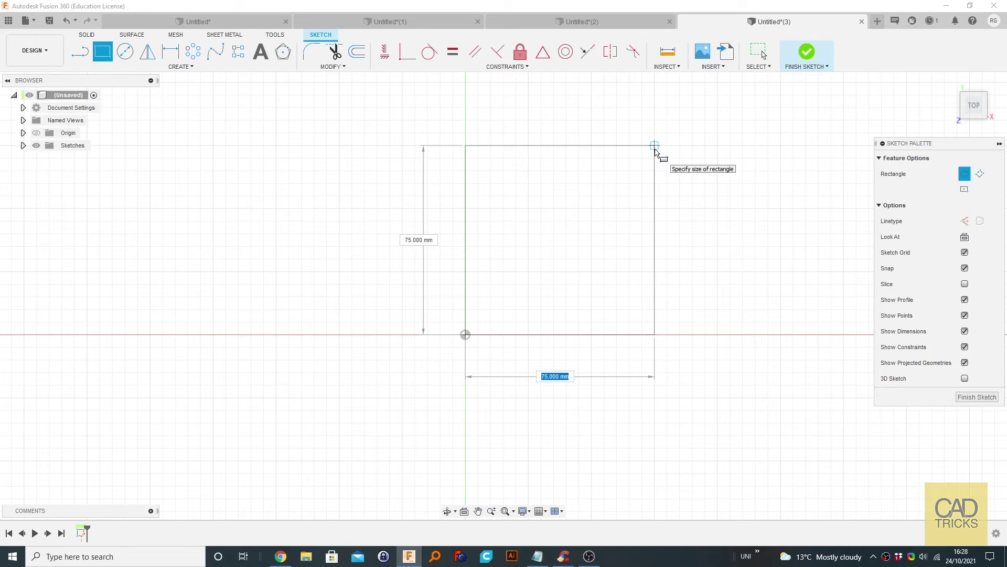
pyautogui.press('BackSpace')
pyautogui.write('length=50')
pyautogui.press('Return')
# Dimension the rectangle's vertical side as a named parameter with width=25 and finish the sketch.
pyautogui.press('d')
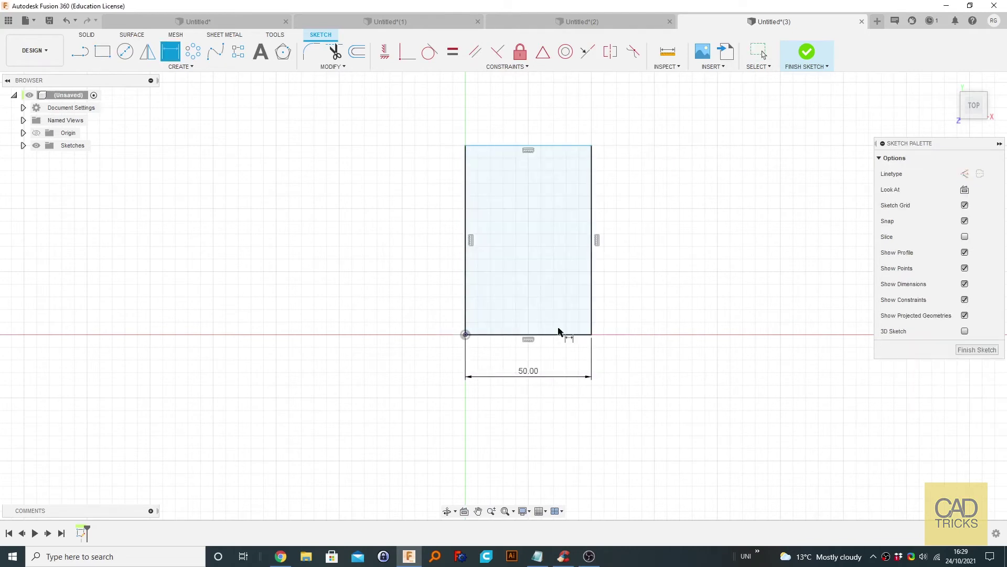
pyautogui.click(465, 241)
pyautogui.click(427, 272)
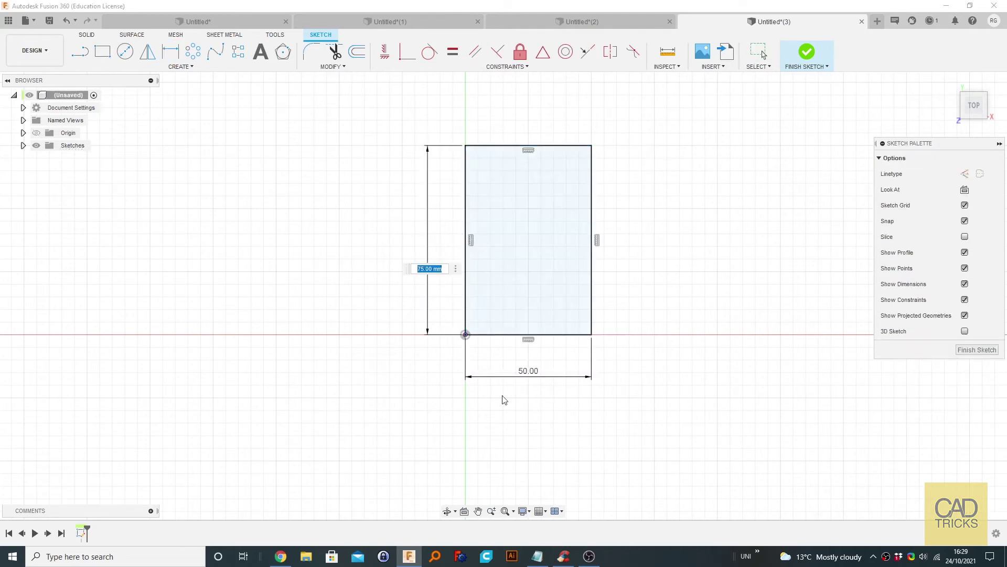
pyautogui.write('wie')
pyautogui.write('th=25')
pyautogui.press('Return')
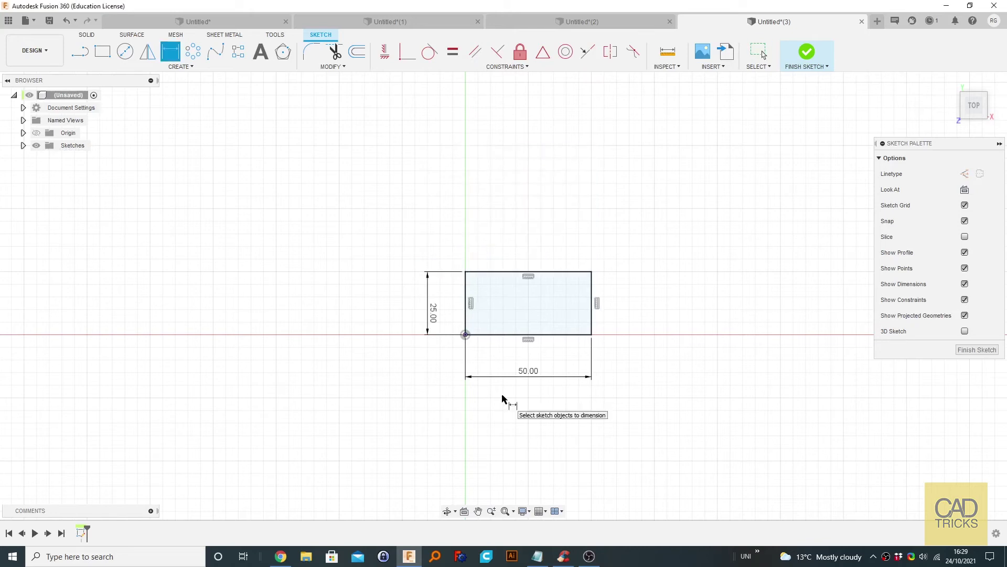
pyautogui.click(808, 54)
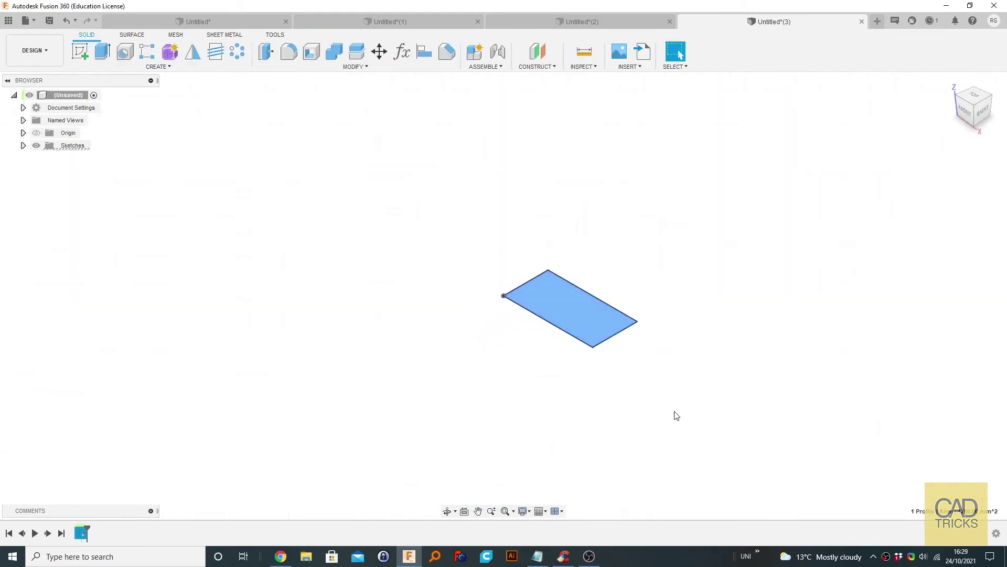
# Extrude the rectangle upward as a new body, defining the distance as a named parameter with height=20.
pyautogui.press('e')
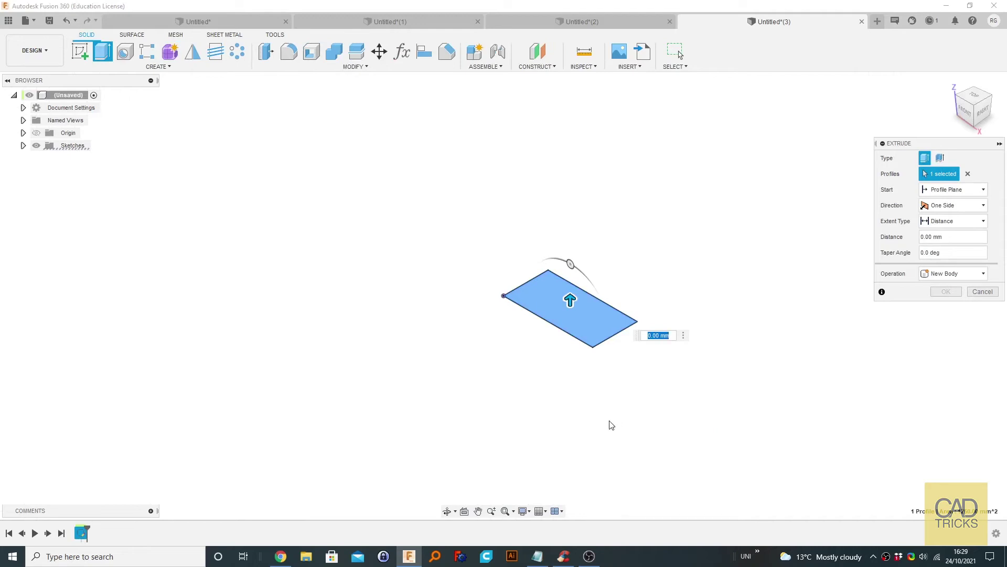
pyautogui.write('height=1')
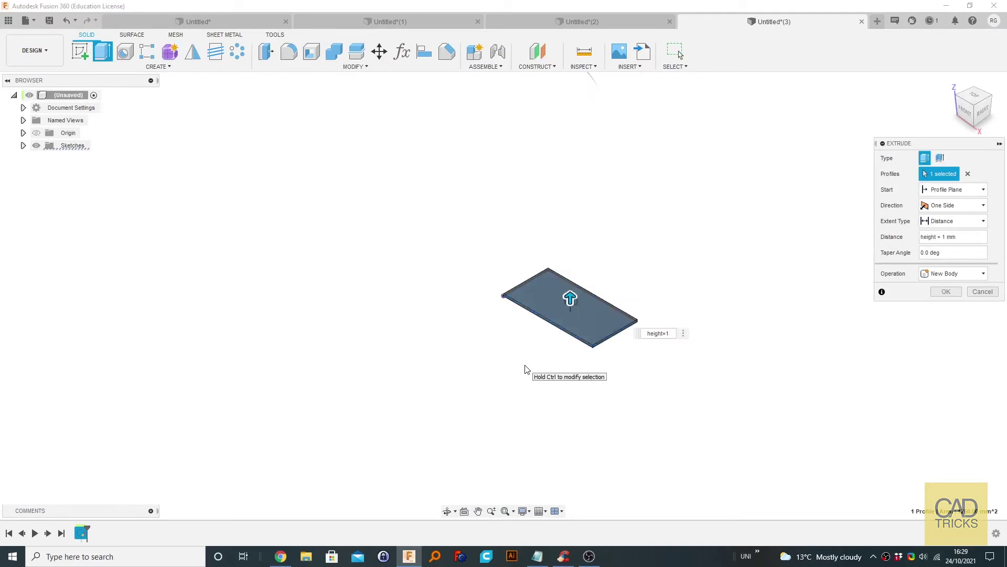
pyautogui.write('0')
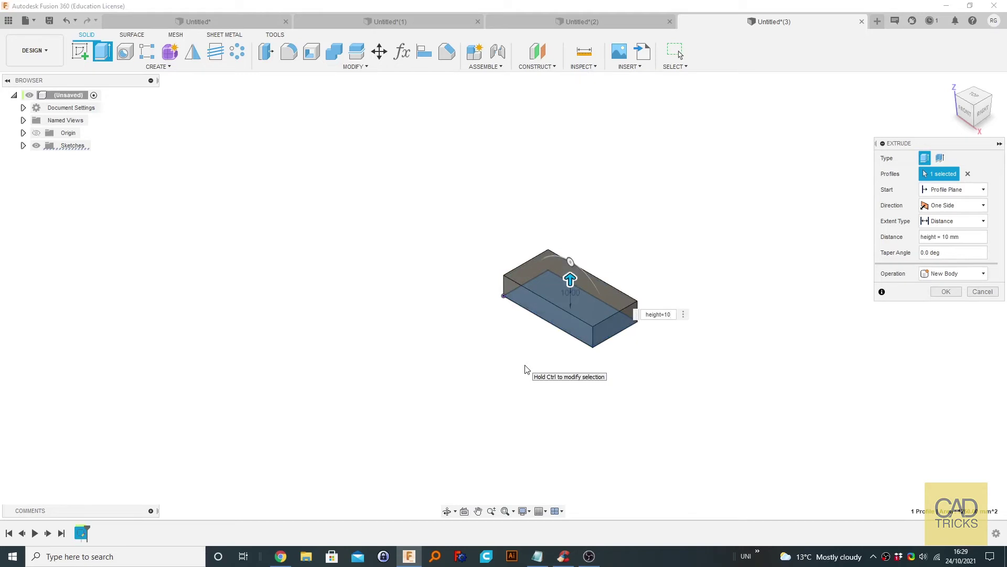
pyautogui.press('Return')
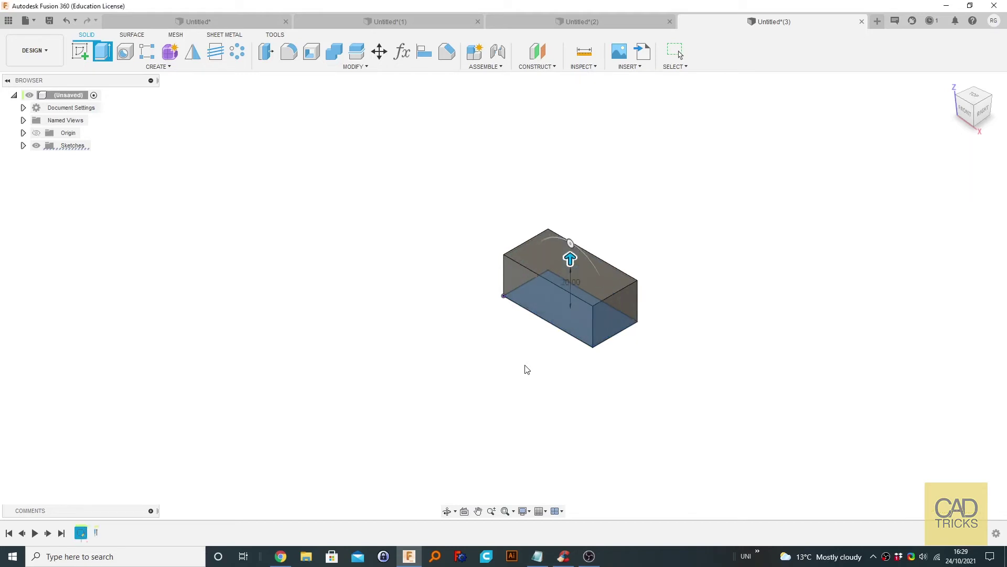
# Shell the block inward with its top face open, defining the thickness as a named parameter with shell=3.
pyautogui.click(312, 51)
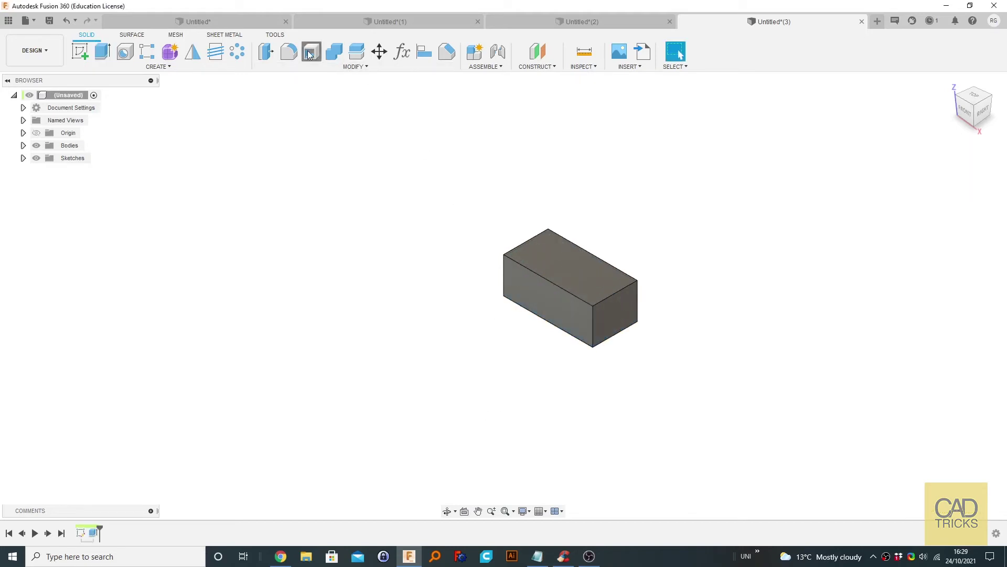
pyautogui.click(554, 260)
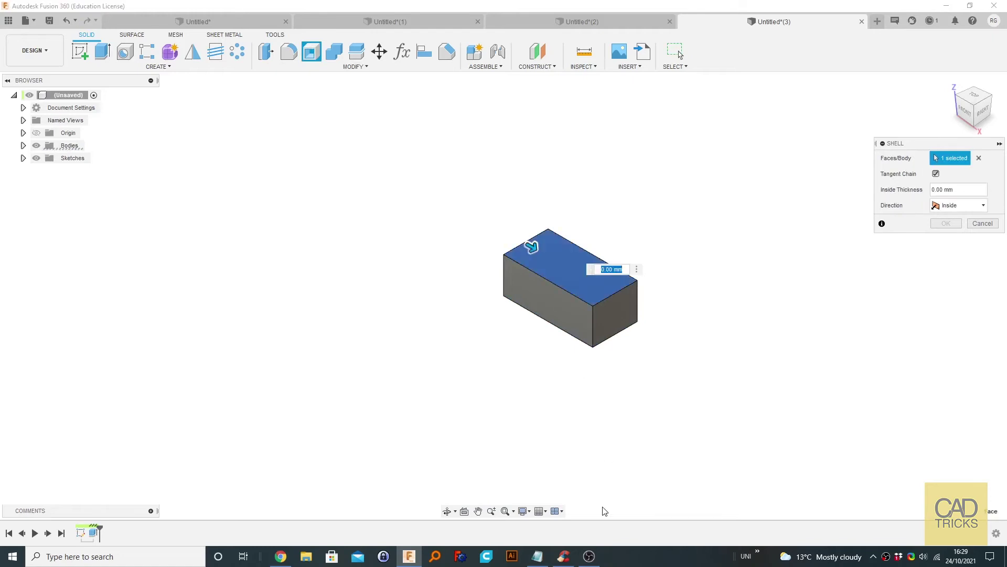
pyautogui.write('shell')
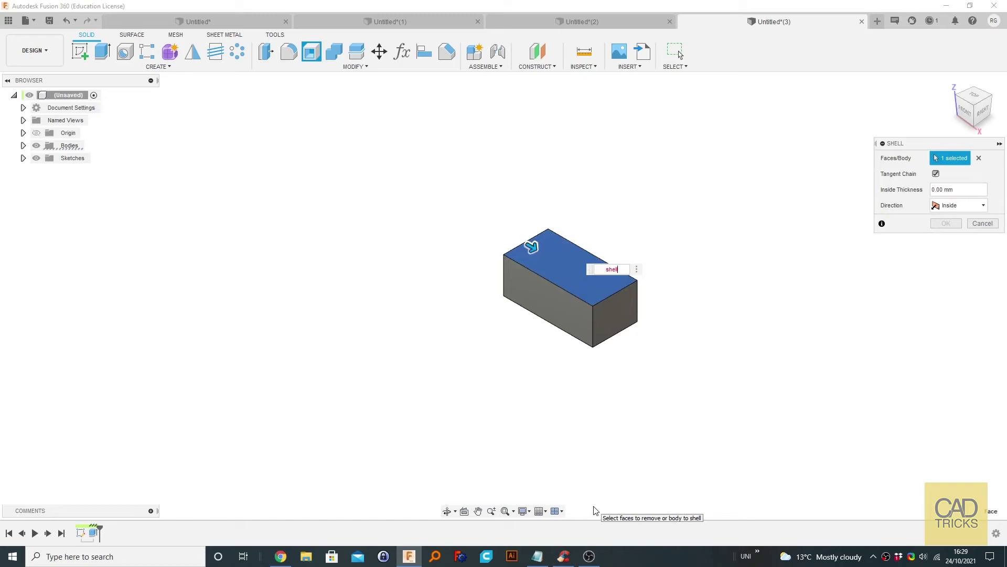
pyautogui.write('=0')
pyautogui.press('BackSpace')
pyautogui.write('3')
pyautogui.press('Return')
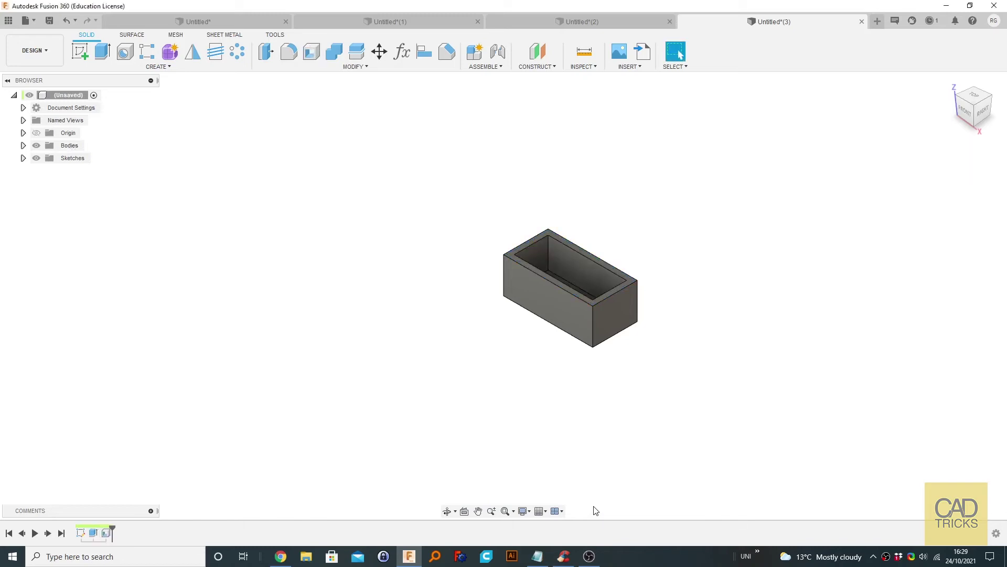
# Remove the length, width, height and shell parameters from the favorites in the parameters list and collapse the model parameters.
pyautogui.click(408, 59)
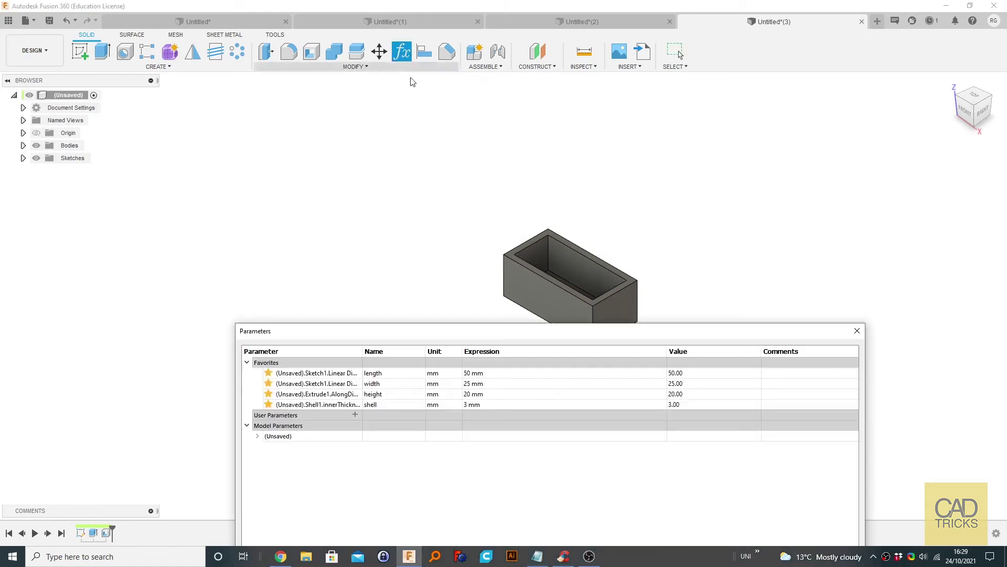
pyautogui.moveTo(485, 333); pyautogui.dragTo(534, 195)
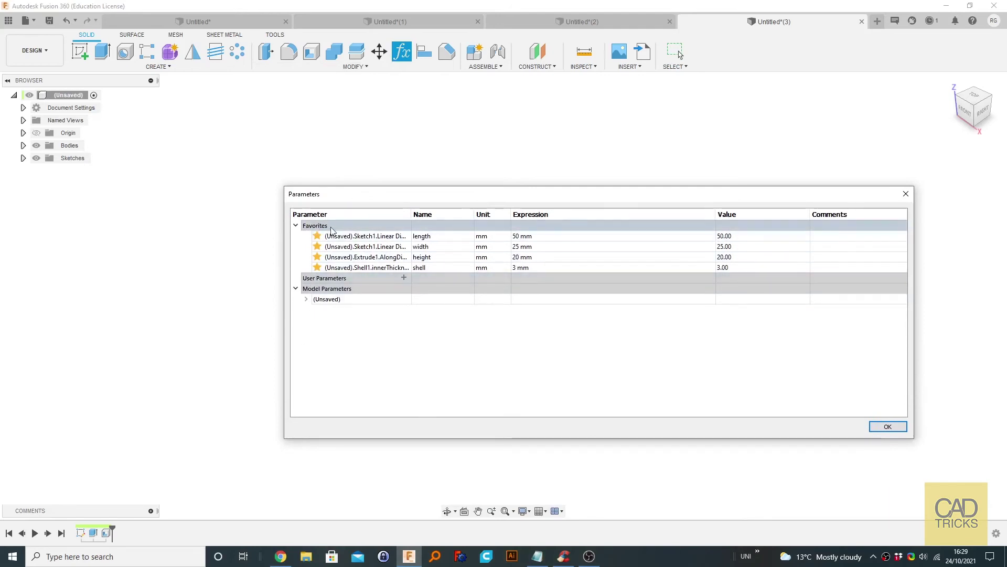
pyautogui.click(296, 287)
pyautogui.click(295, 287)
pyautogui.click(296, 225)
pyautogui.click(296, 226)
pyautogui.click(317, 236)
pyautogui.click(317, 237)
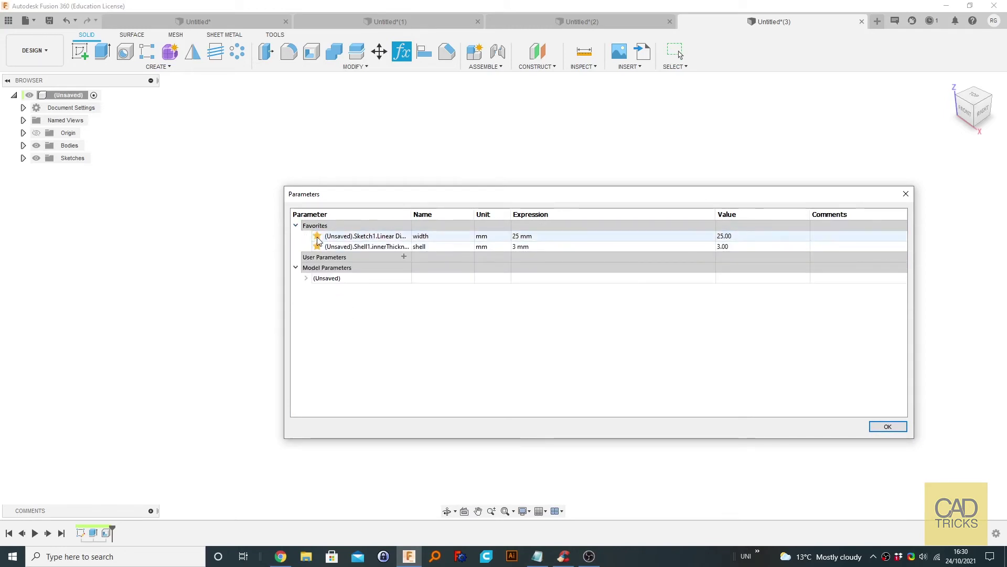
pyautogui.click(317, 236)
pyautogui.click(318, 236)
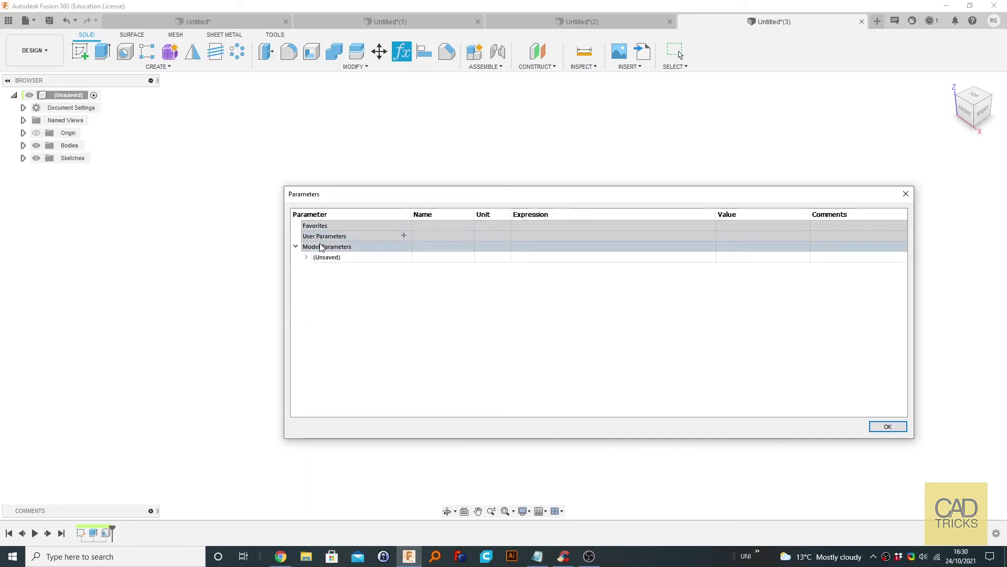
pyautogui.click(296, 247)
pyautogui.click(898, 430)
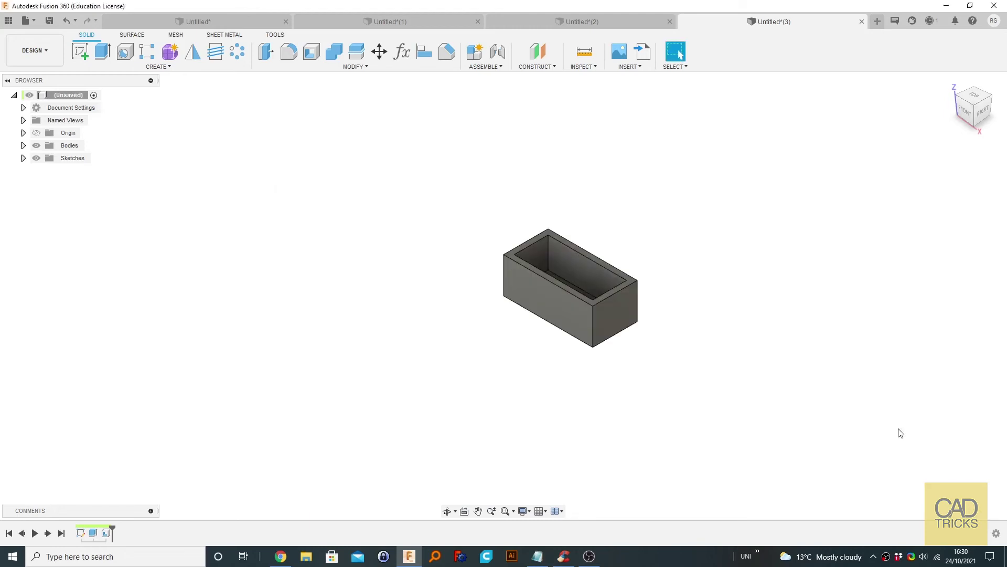
# Reopen the parameters list and expand the model parameters of Sketch1, Extrude1 and Shell1.
pyautogui.click(402, 50)
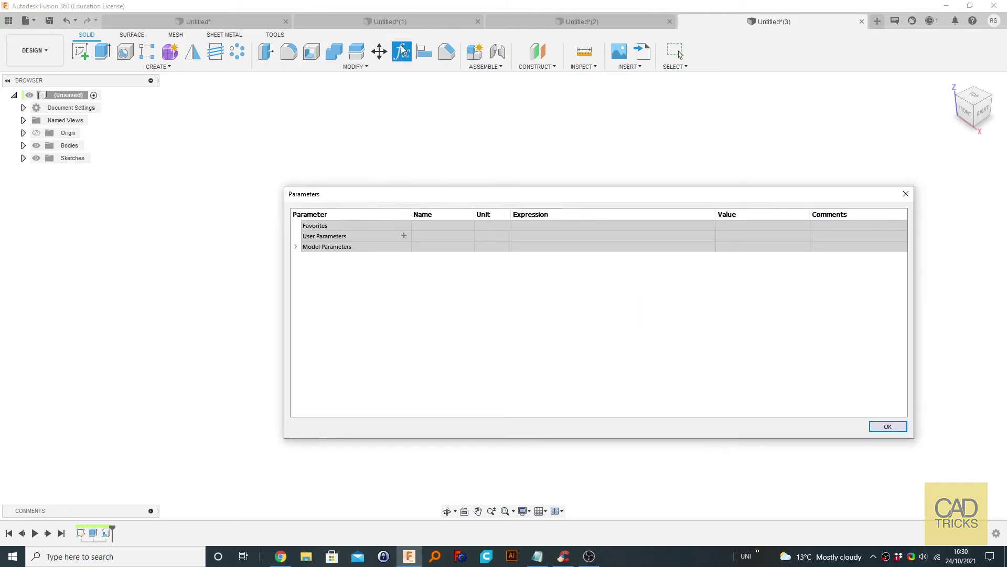
pyautogui.doubleClick(321, 247)
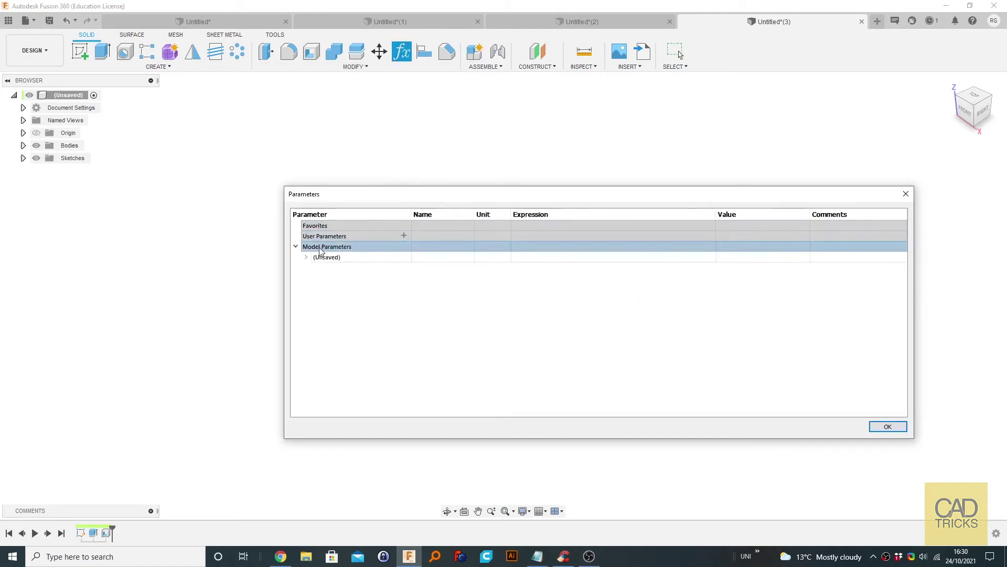
pyautogui.doubleClick(338, 257)
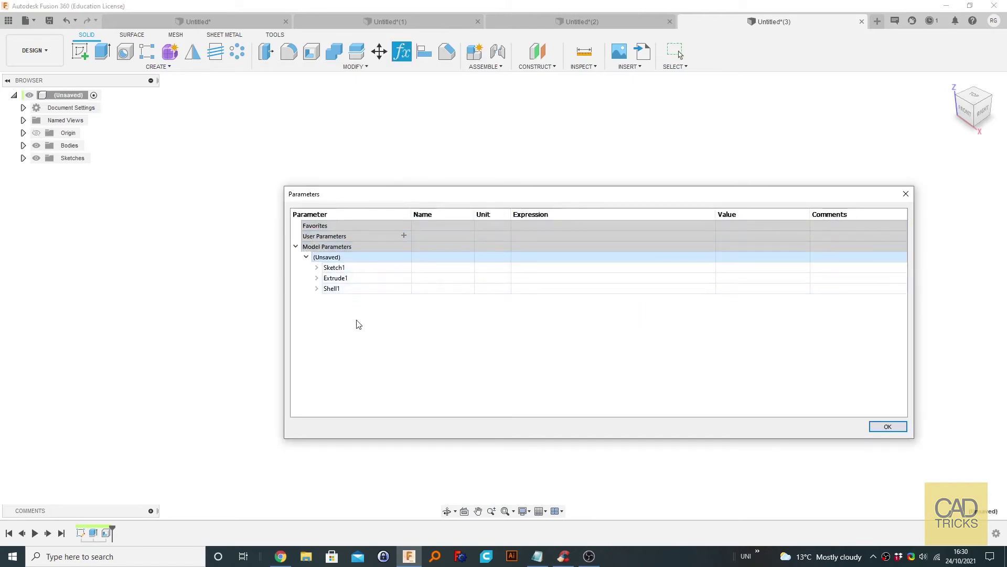
pyautogui.click(317, 268)
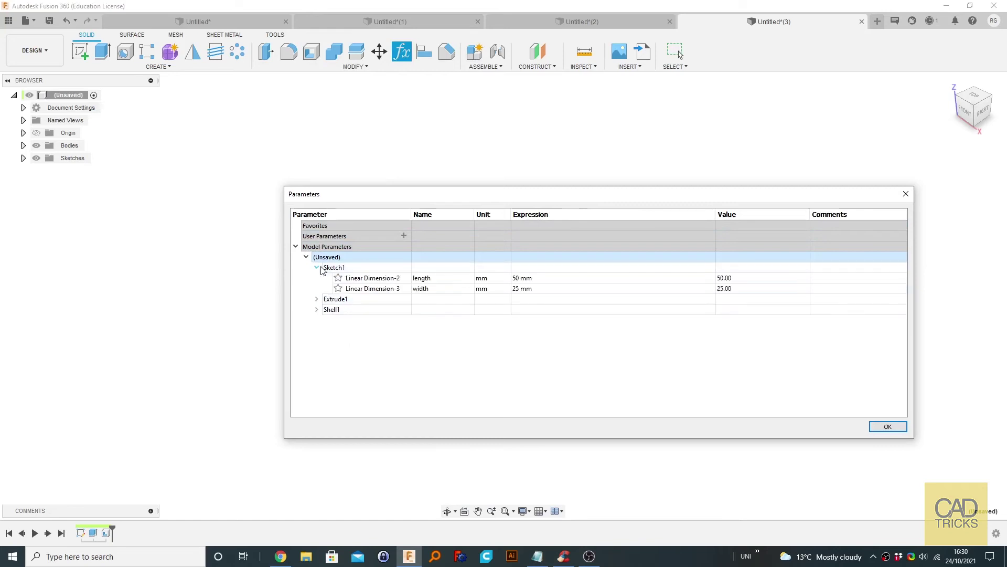
pyautogui.click(317, 299)
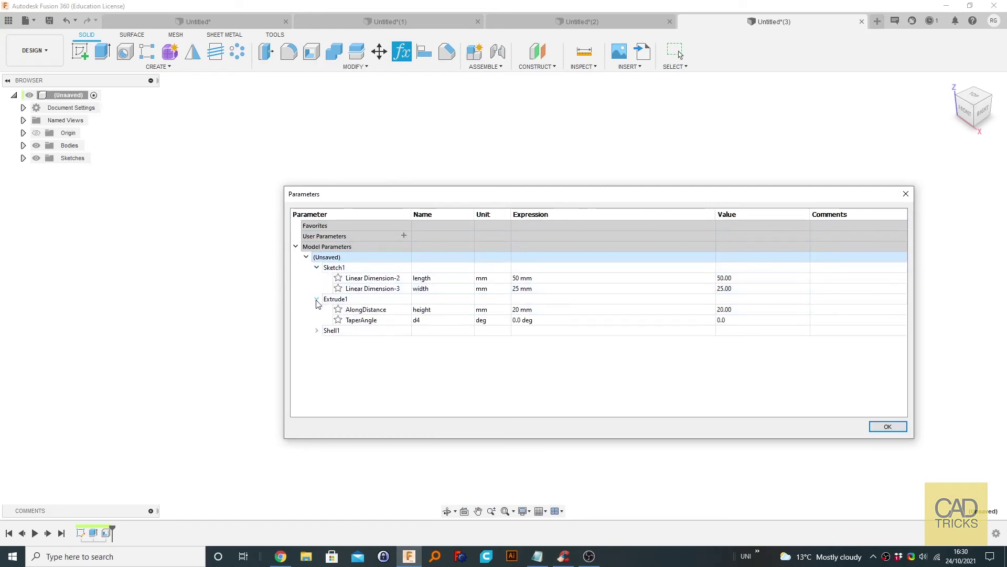
pyautogui.click(317, 330)
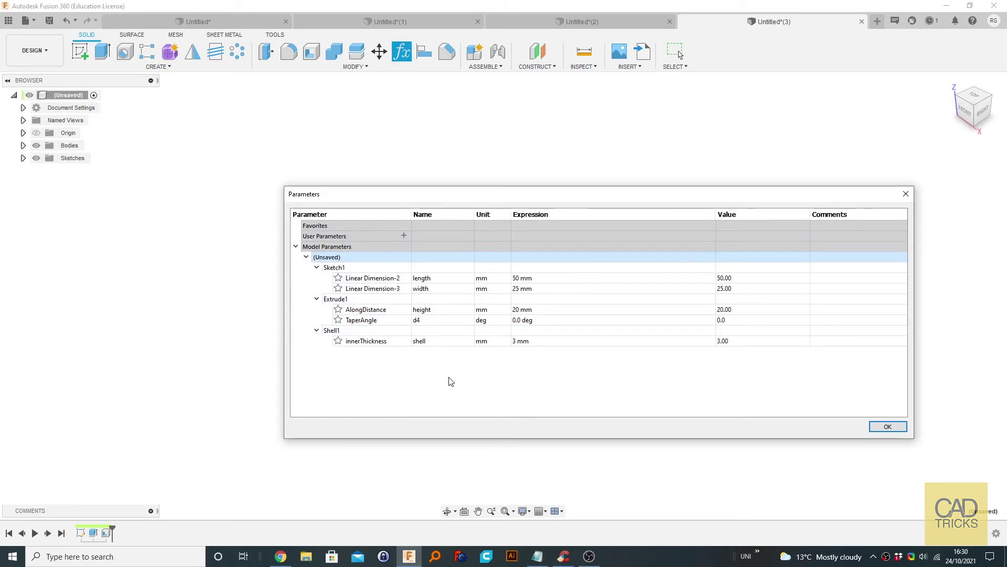
# Set the shell thickness parameter to 10 mm, close the parameters list and inspect the box from behind.
pyautogui.doubleClick(516, 341)
pyautogui.moveTo(538, 205); pyautogui.dragTo(868, 380)
pyautogui.write('10')
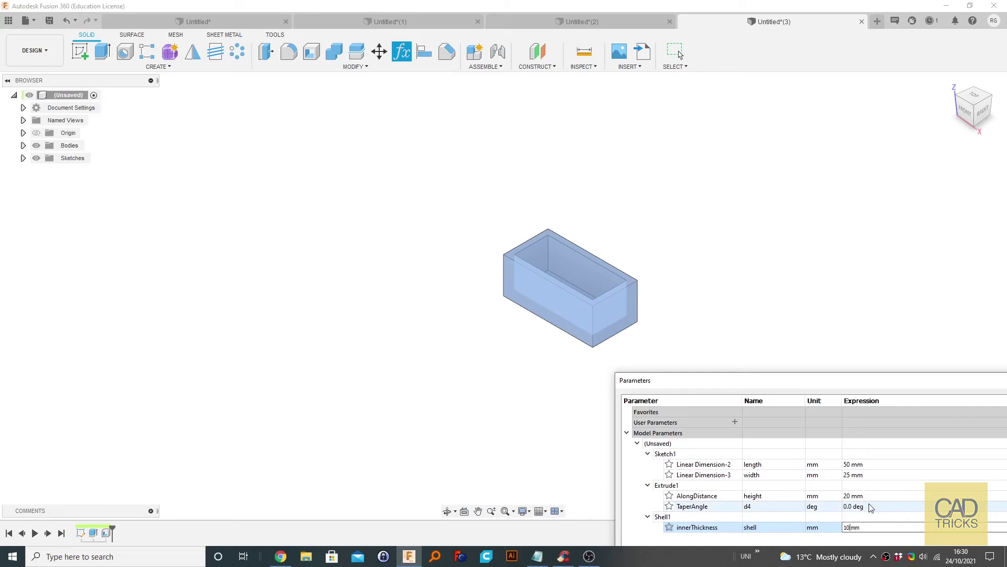
pyautogui.press('Return')
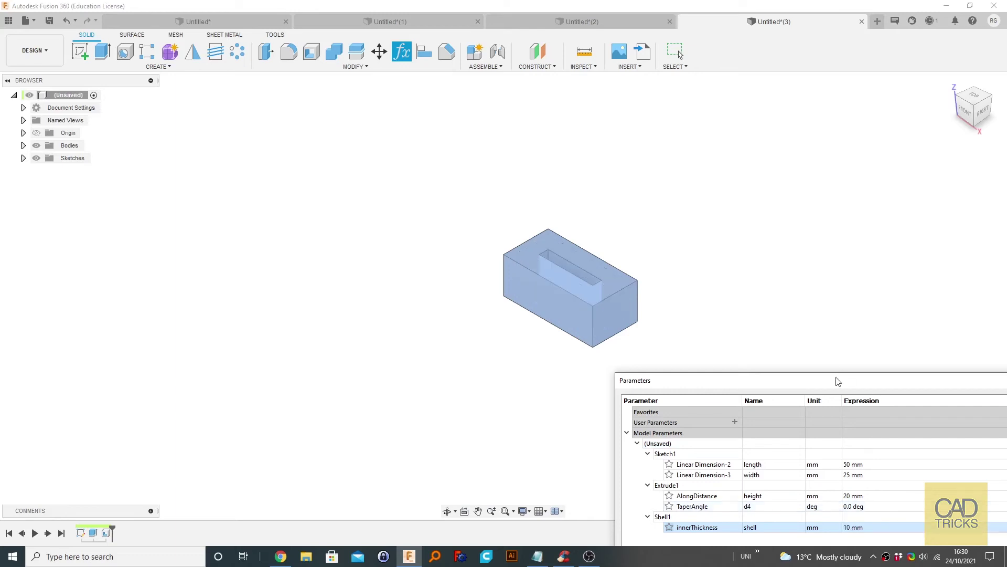
pyautogui.moveTo(845, 383); pyautogui.dragTo(555, 376)
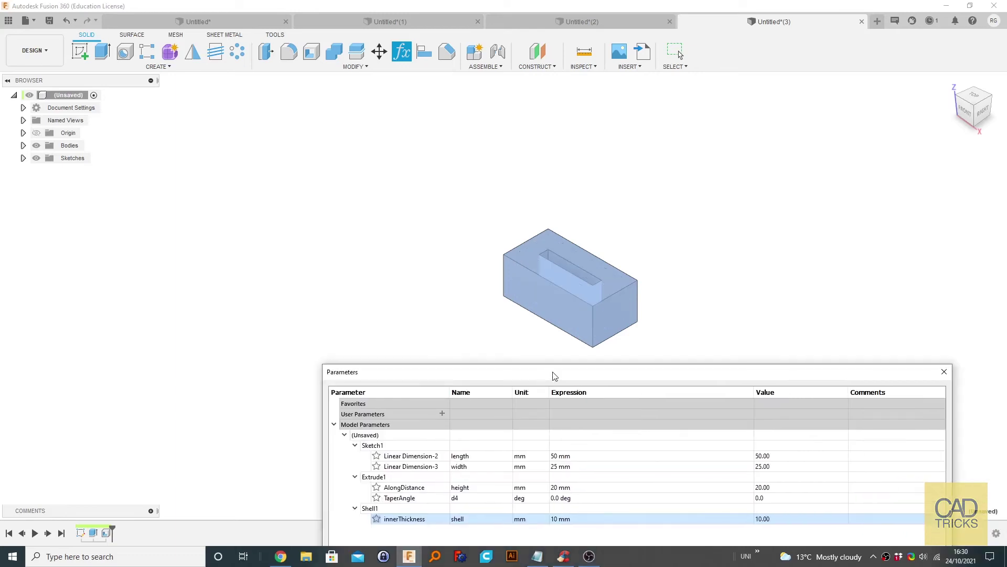
pyautogui.click(944, 372)
pyautogui.keyDown('shift'); pyautogui.moveTo(579, 273); pyautogui.dragTo(420, 242, button='middle'); pyautogui.keyUp('shift')
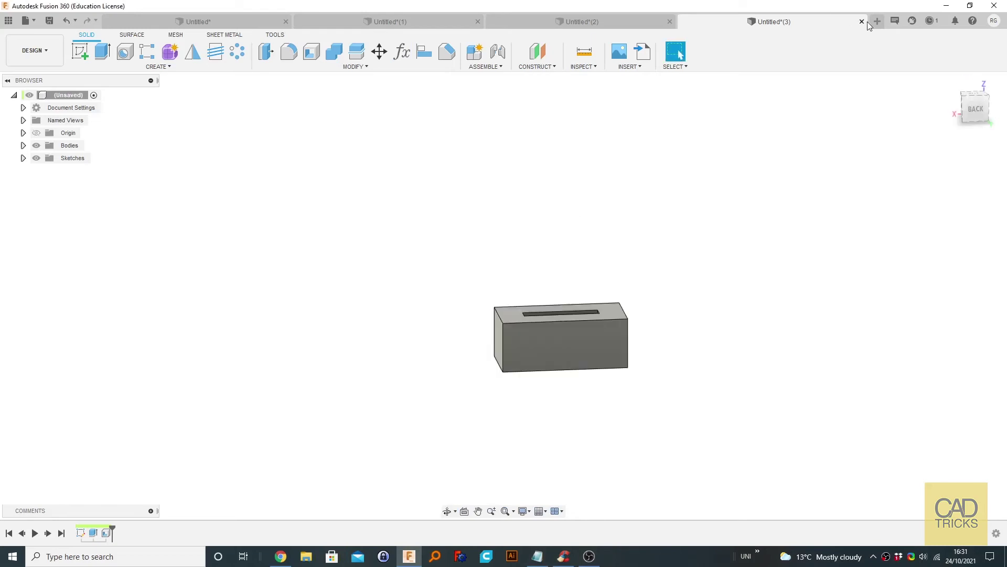
# In a new design, add a user parameter named Diameter with a value of 10 mm and the comment "The main circle diameter".
pyautogui.click(878, 23)
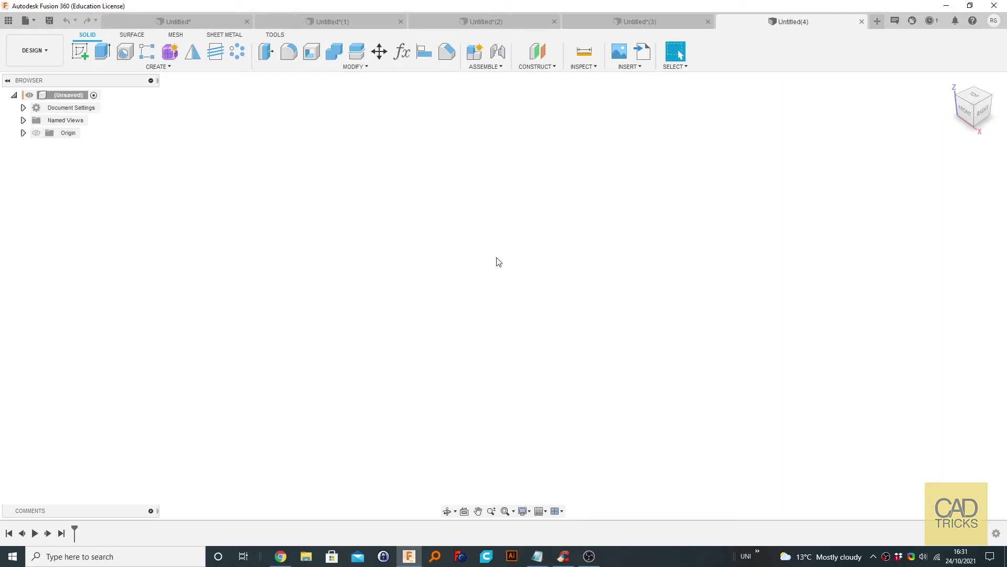
pyautogui.click(405, 52)
pyautogui.moveTo(526, 367); pyautogui.dragTo(476, 157)
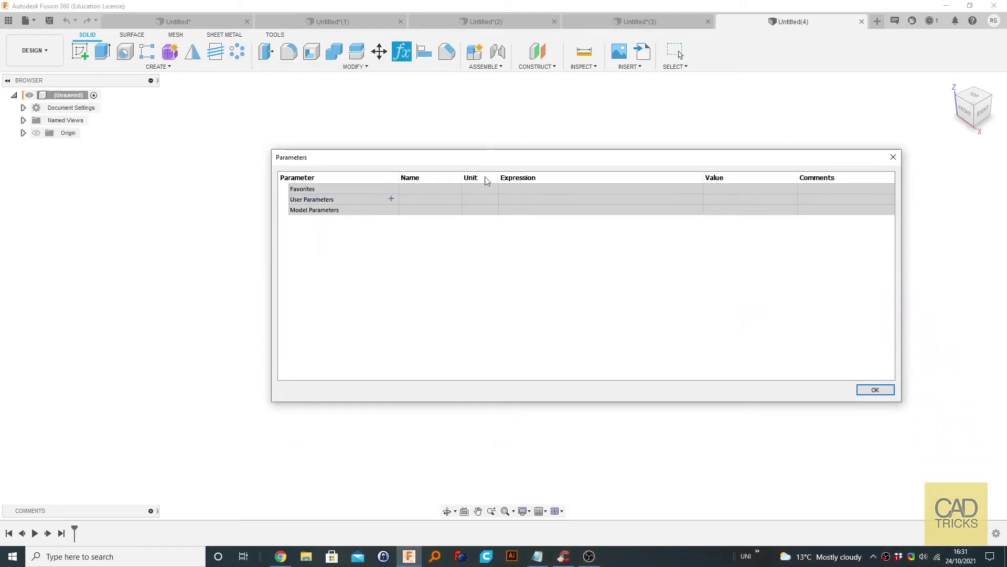
pyautogui.click(391, 199)
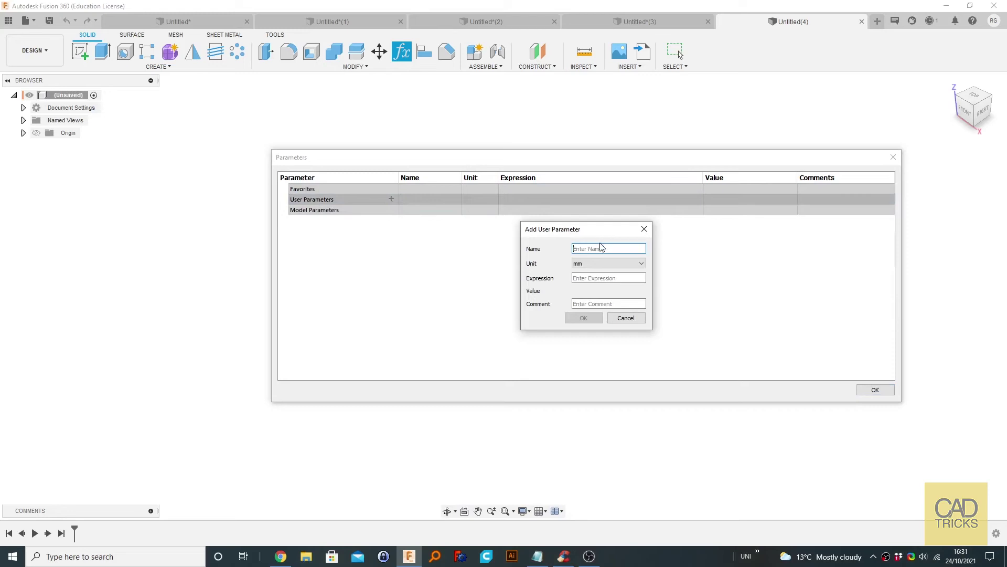
pyautogui.write('Diameter')
pyautogui.click(610, 277)
pyautogui.click(583, 280)
pyautogui.write('10')
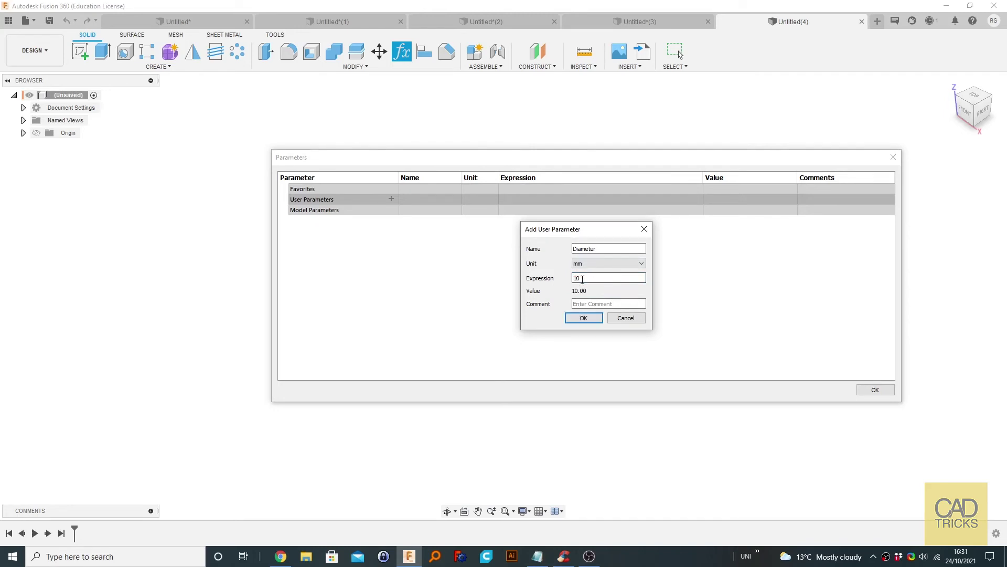
pyautogui.click(597, 307)
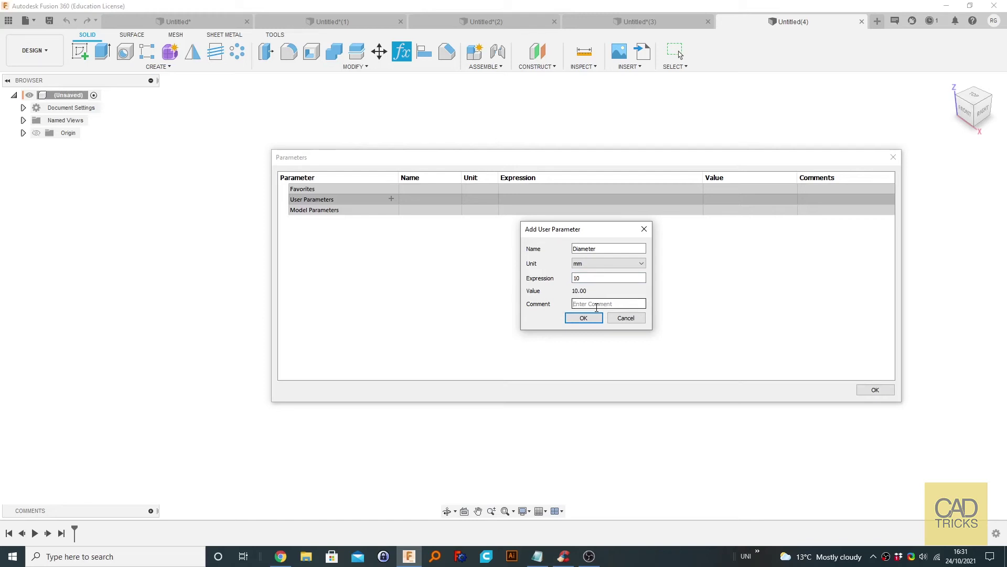
pyautogui.write('The')
pyautogui.write('main circle diameter')
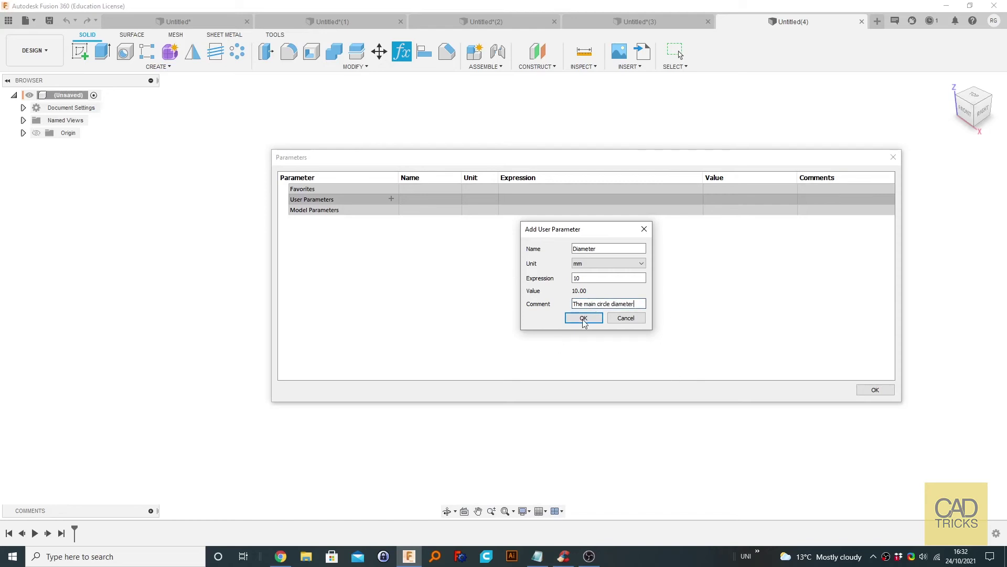
pyautogui.click(584, 317)
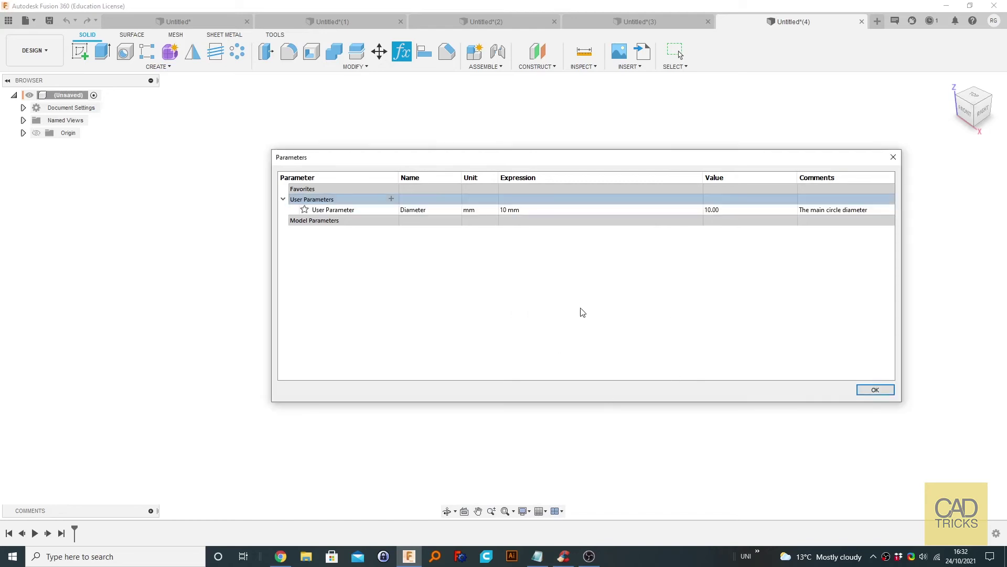
# Start a second user parameter and name it SecondCircle.
pyautogui.click(391, 199)
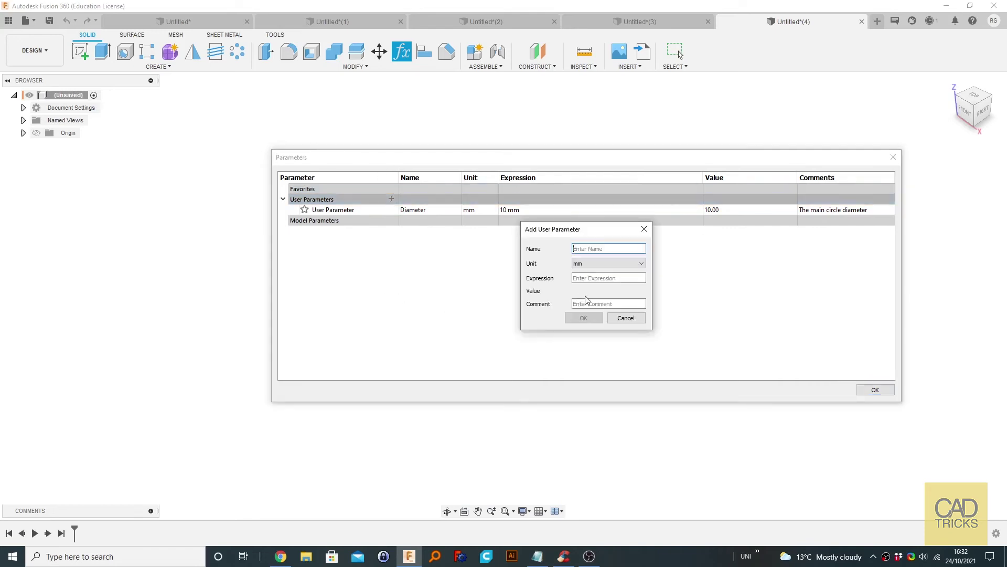
pyautogui.write('O')
pyautogui.press('BackSpace')
pyautogui.press('BackSpace')
pyautogui.press('BackSpace')
pyautogui.write('SecondCircle')
pyautogui.click(593, 248)
pyautogui.press('BackSpace')
# Try No Units as the unit of the SecondCircle parameter and browse the other available units.
pyautogui.click(586, 264)
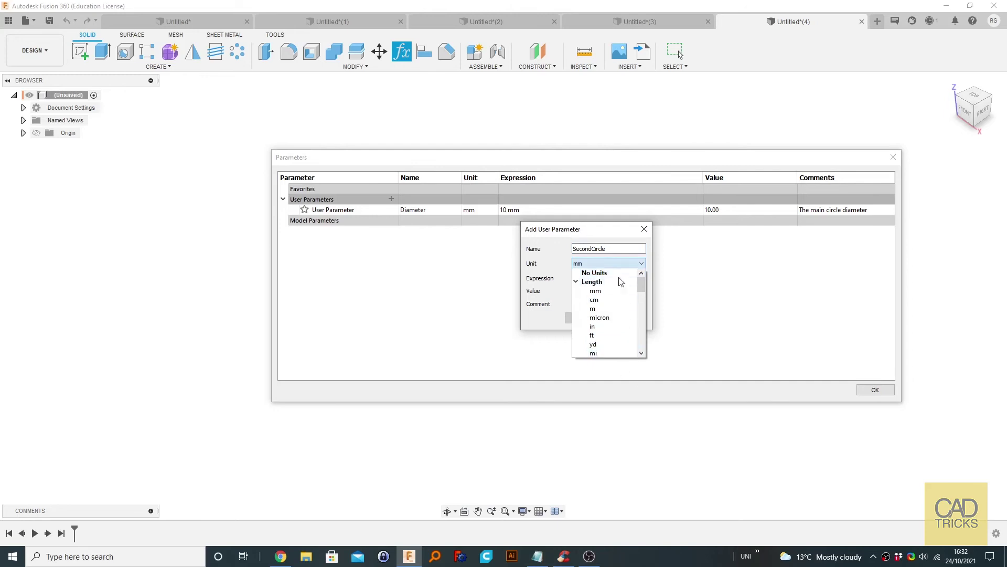
pyautogui.moveTo(642, 283); pyautogui.dragTo(637, 208)
pyautogui.click(584, 273)
pyautogui.click(600, 263)
pyautogui.moveTo(641, 283)
pyautogui.mouseDown()
pyautogui.moveTo(639, 310)
pyautogui.moveTo(641, 276)
pyautogui.mouseUp()
pyautogui.click(594, 273)
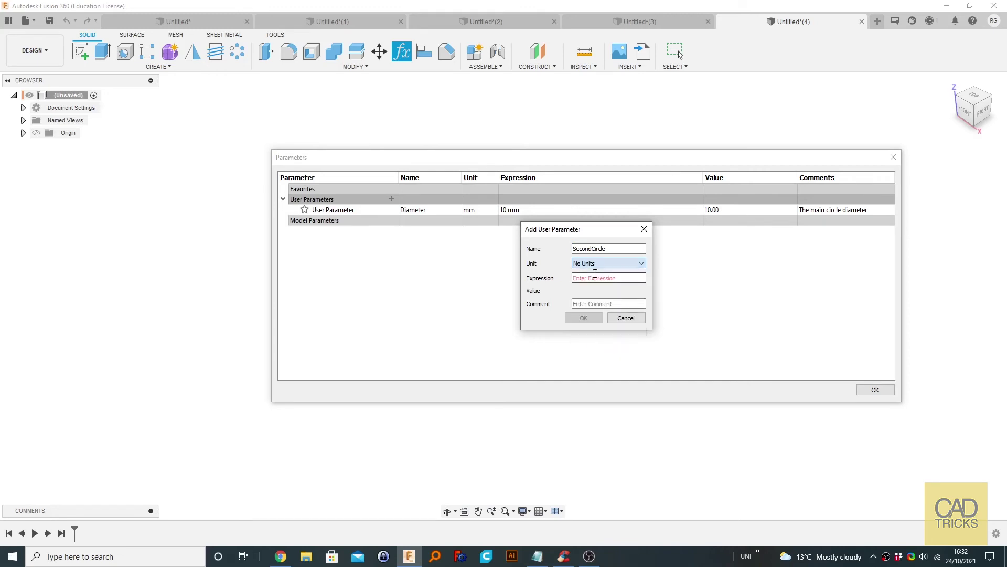
pyautogui.click(589, 279)
pyautogui.click(611, 265)
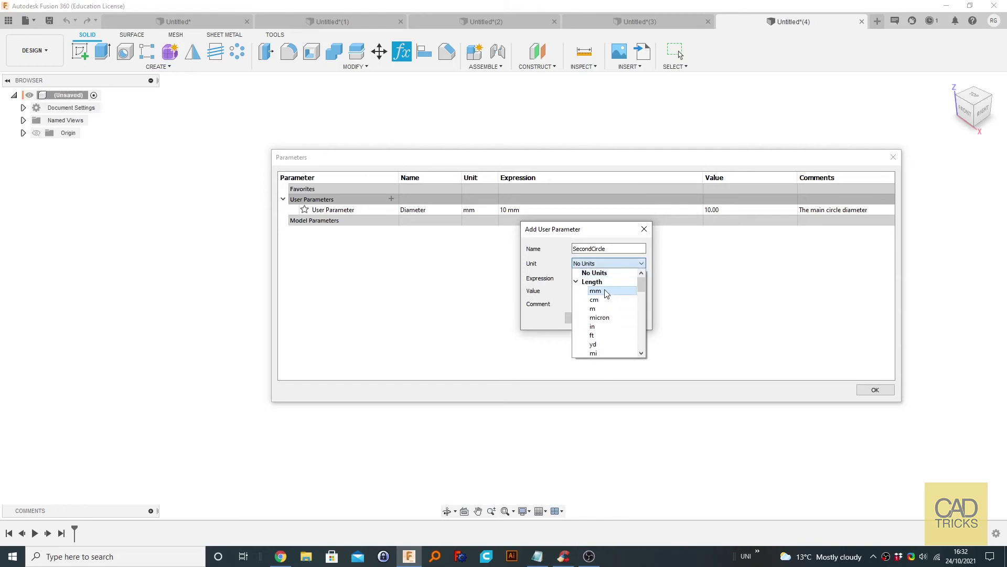
pyautogui.moveTo(642, 284); pyautogui.dragTo(641, 348)
pyautogui.click(554, 249)
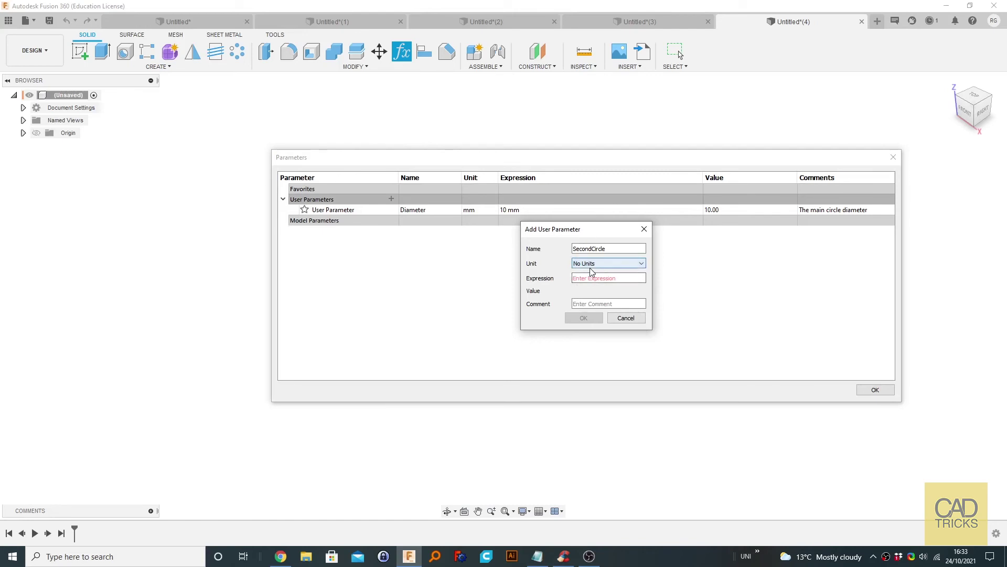
# Try 156 as the unitless expression, clear it and set the SecondCircle unit back to mm.
pyautogui.click(603, 278)
pyautogui.write('156')
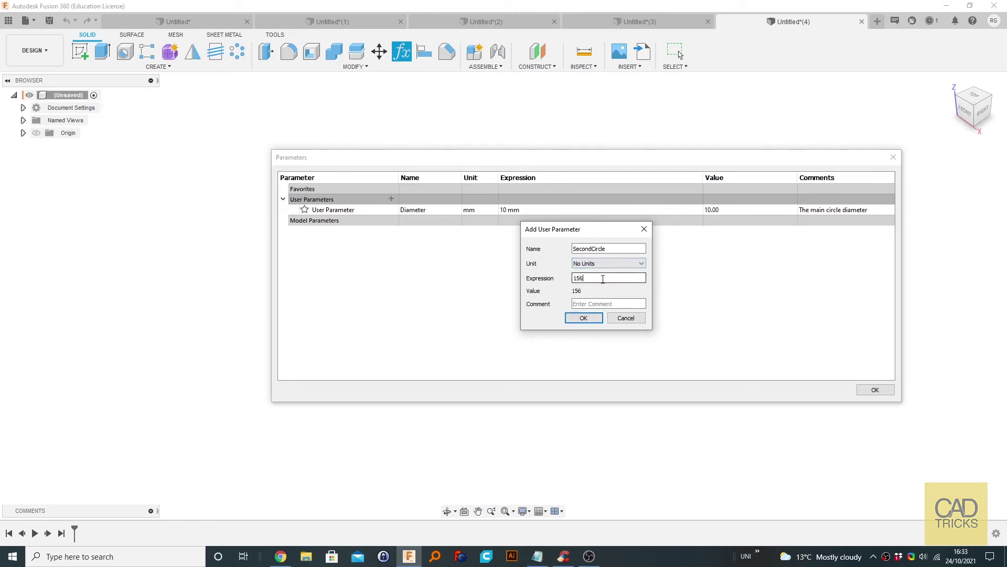
pyautogui.press('BackSpace')
pyautogui.press('BackSpace')
pyautogui.press('BackSpace')
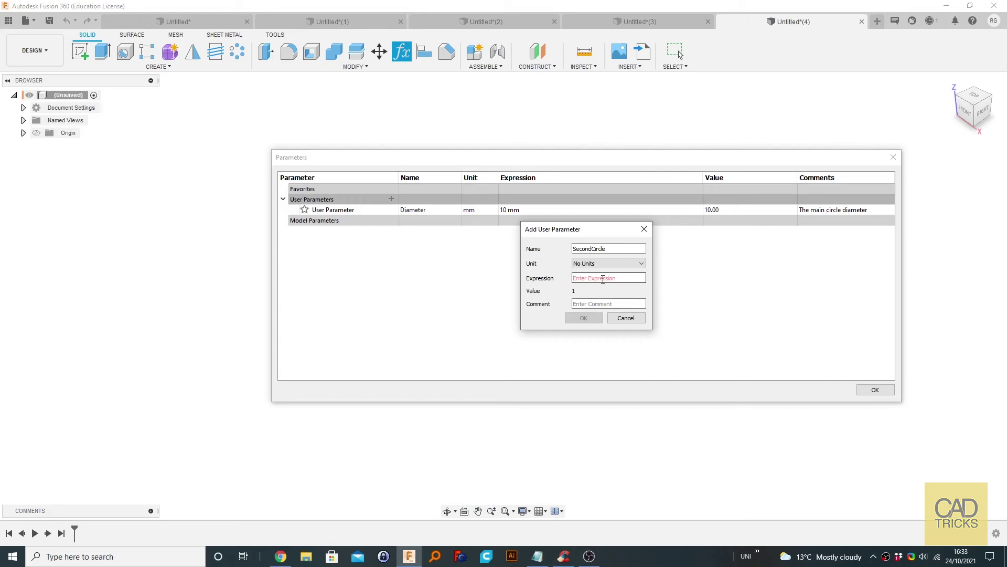
pyautogui.click(616, 264)
pyautogui.click(611, 292)
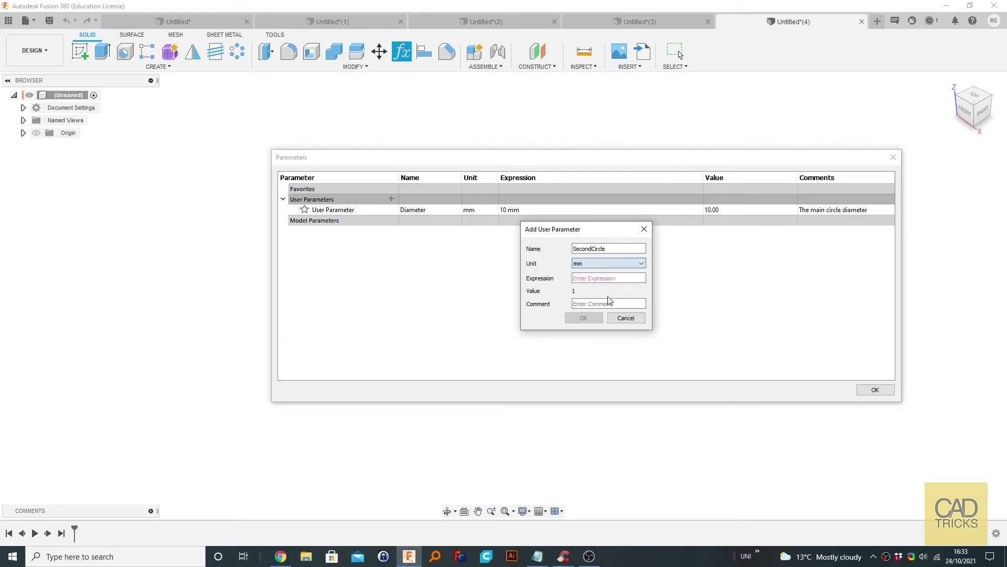
# Define the SecondCircle expression as Diameter * 1.5, add the parameter and close the parameters list.
pyautogui.click(587, 278)
pyautogui.write('Diam')
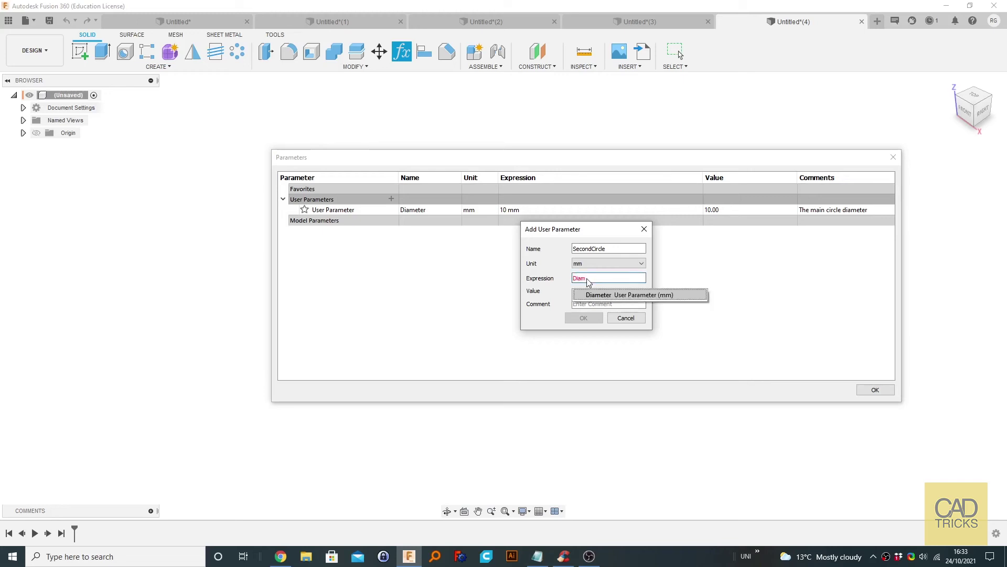
pyautogui.press('Tab')
pyautogui.click(588, 278)
pyautogui.press('BackSpace')
pyautogui.click(615, 297)
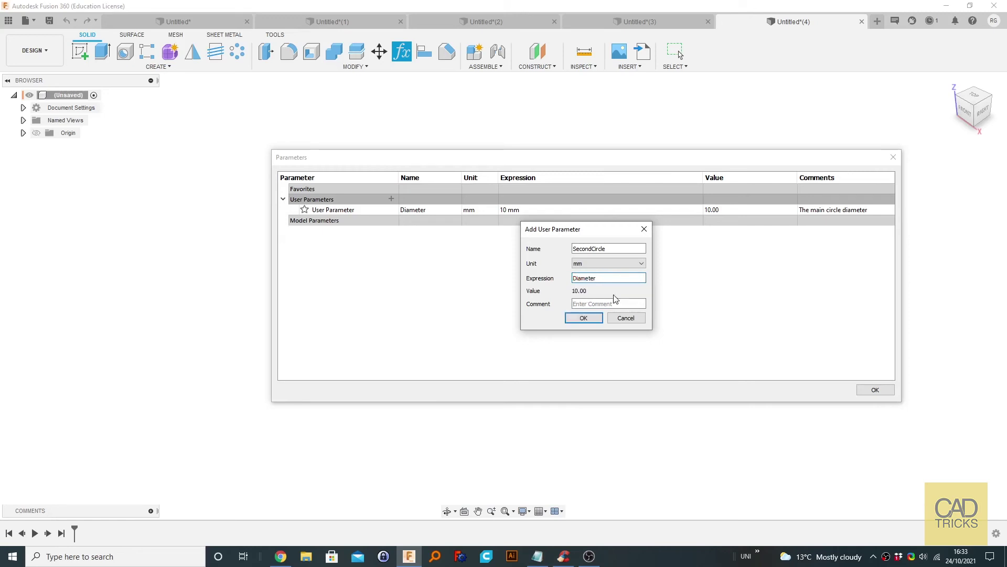
pyautogui.moveTo(609, 279); pyautogui.dragTo(453, 270)
pyautogui.write('Di')
pyautogui.press('Return')
pyautogui.write('* 1.5')
pyautogui.press('Return')
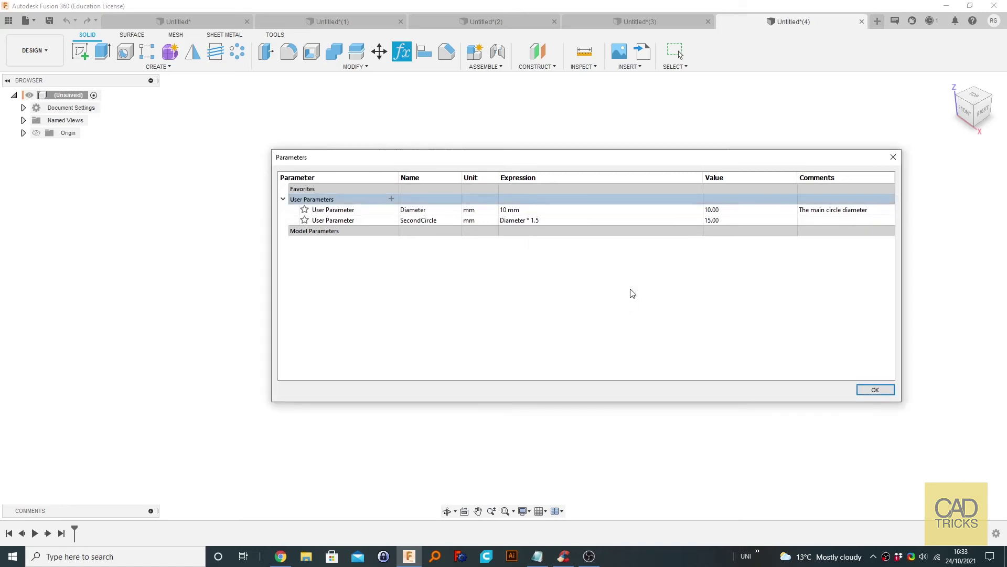
pyautogui.click(875, 390)
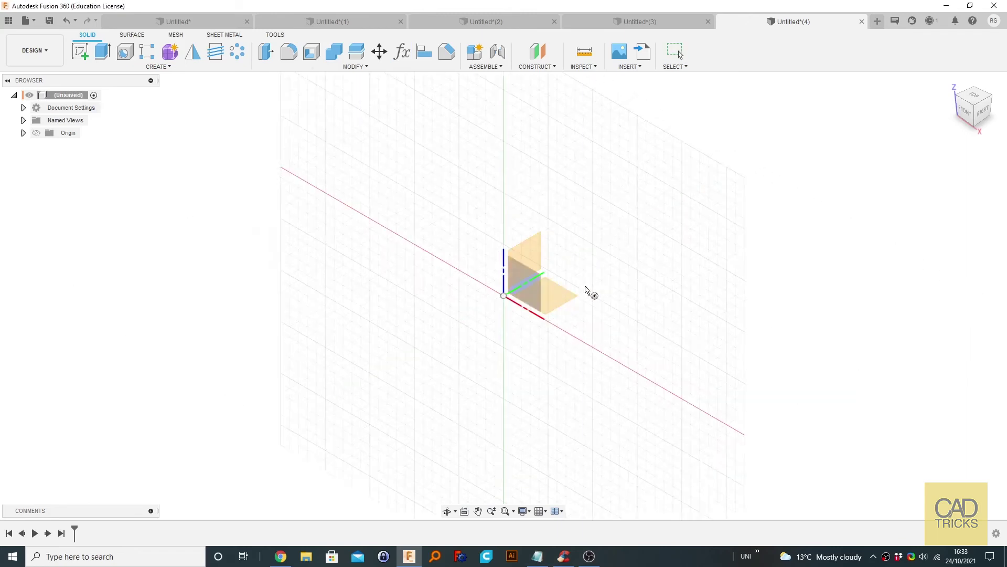
pyautogui.press('Escape')
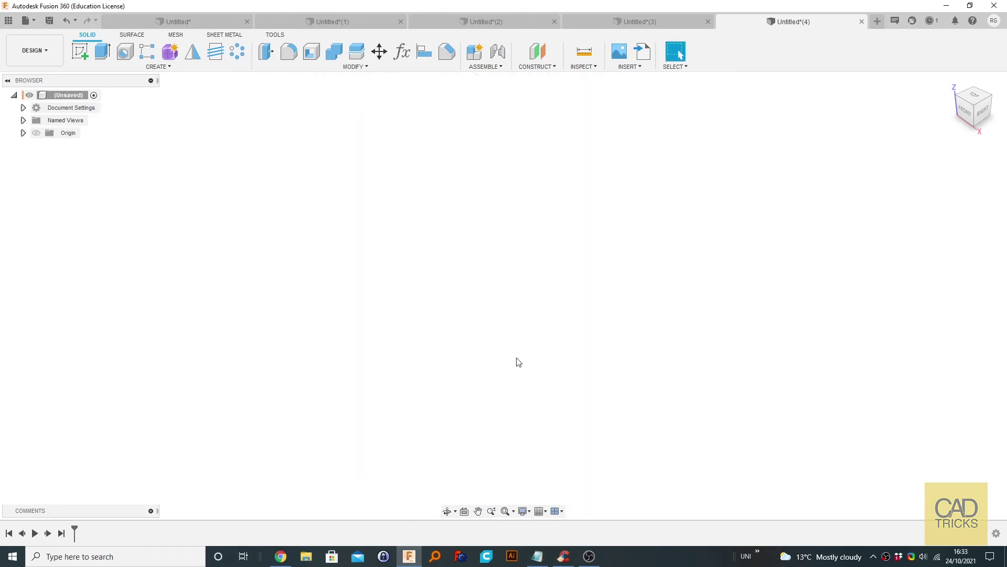
# Sketch two concentric circles centred on the origin of the horizontal plane, the inner one about 60 mm in diameter.
pyautogui.press('c')
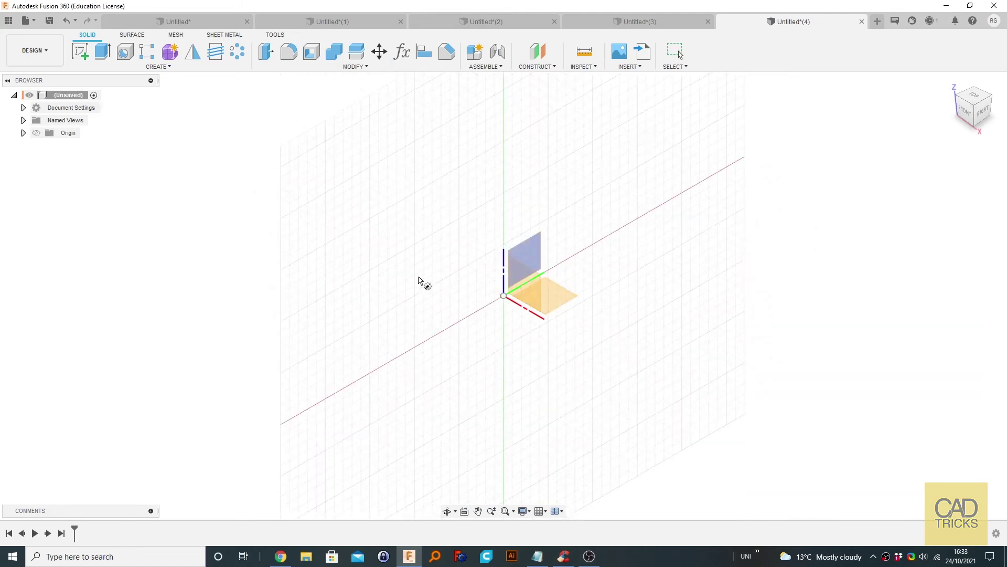
pyautogui.click(564, 300)
pyautogui.click(460, 337)
pyautogui.click(460, 266)
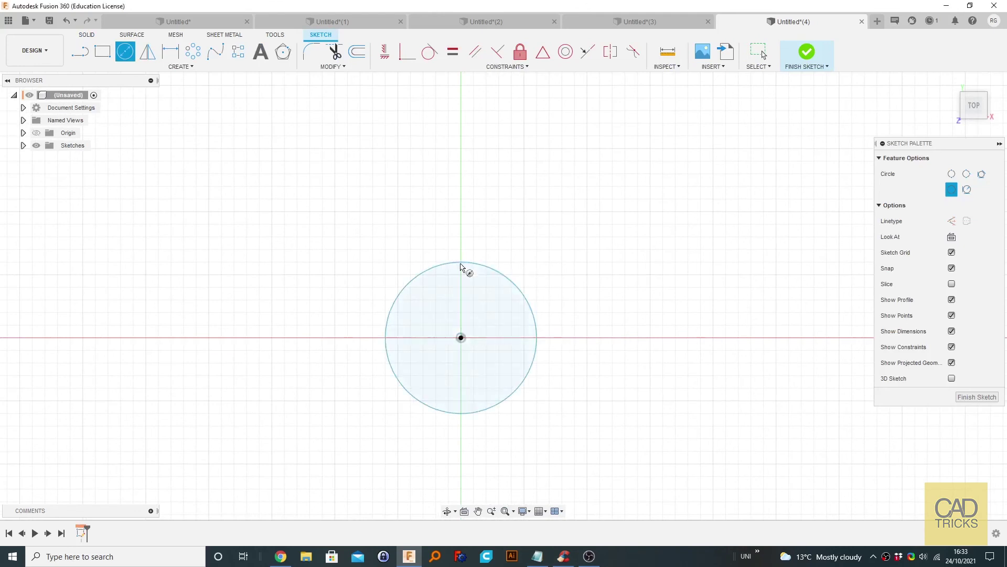
pyautogui.click(460, 338)
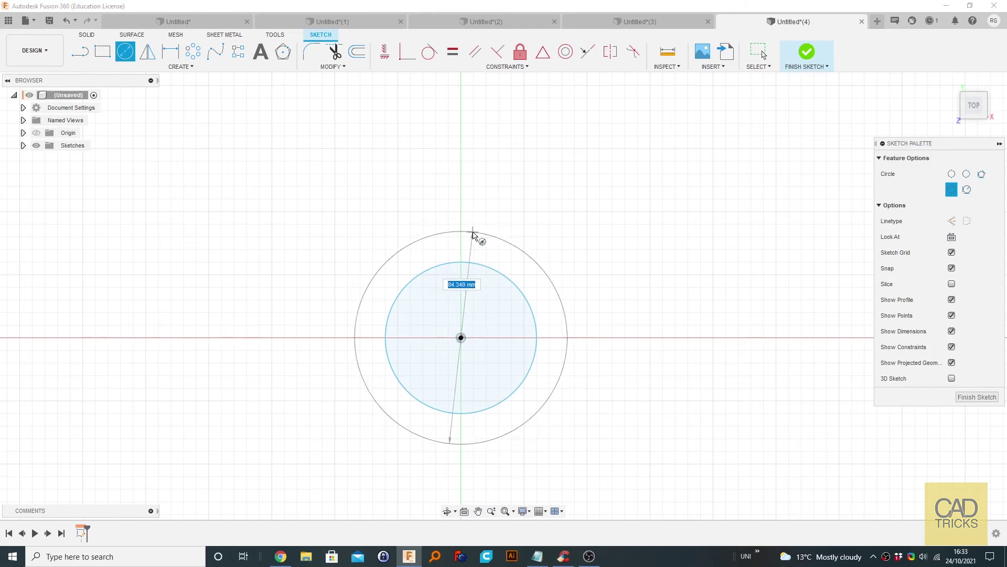
pyautogui.click(463, 212)
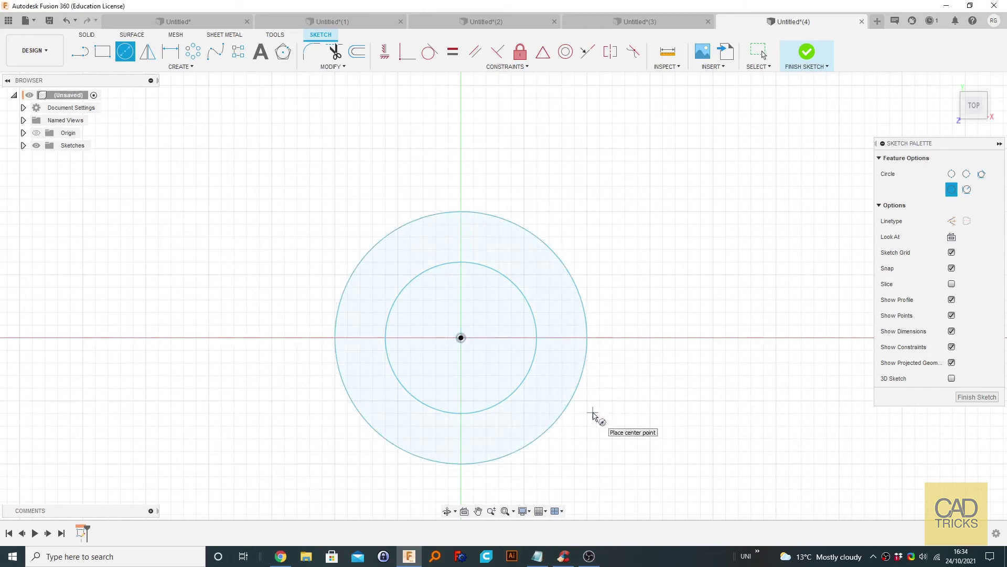
# Dimension the inner circle's diameter with the Diameter user parameter.
pyautogui.press('d')
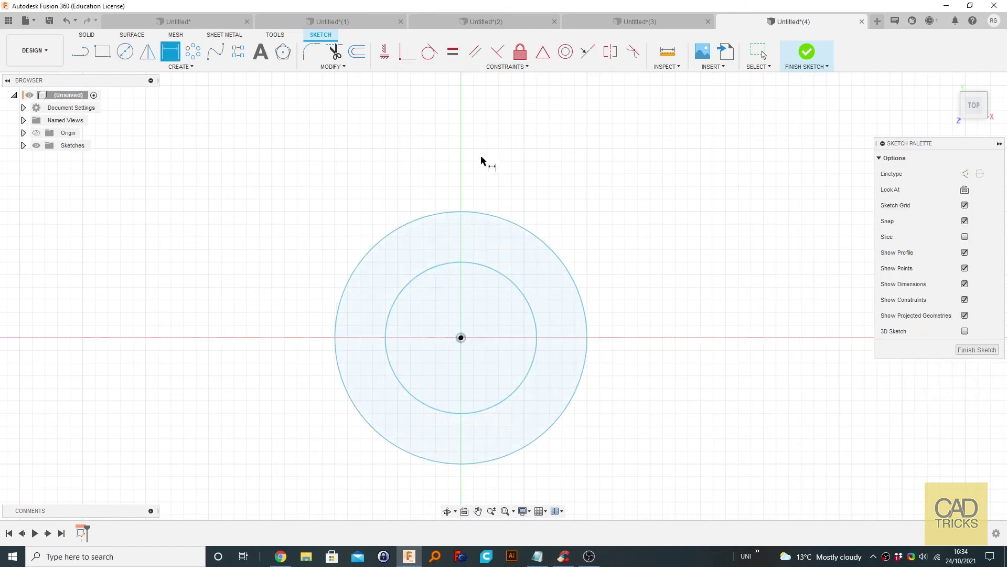
pyautogui.press('Escape')
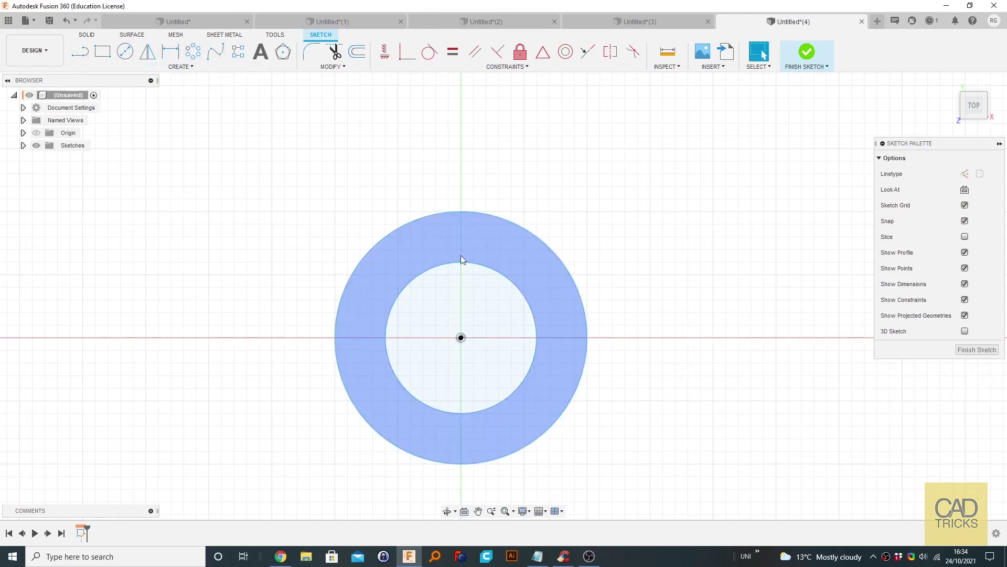
pyautogui.press('d')
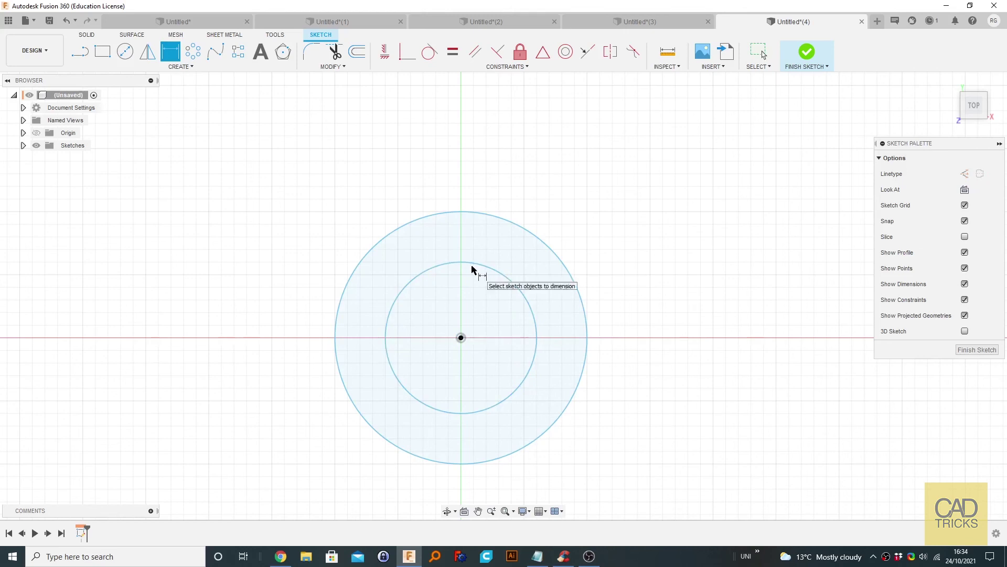
pyautogui.click(472, 267)
pyautogui.click(475, 289)
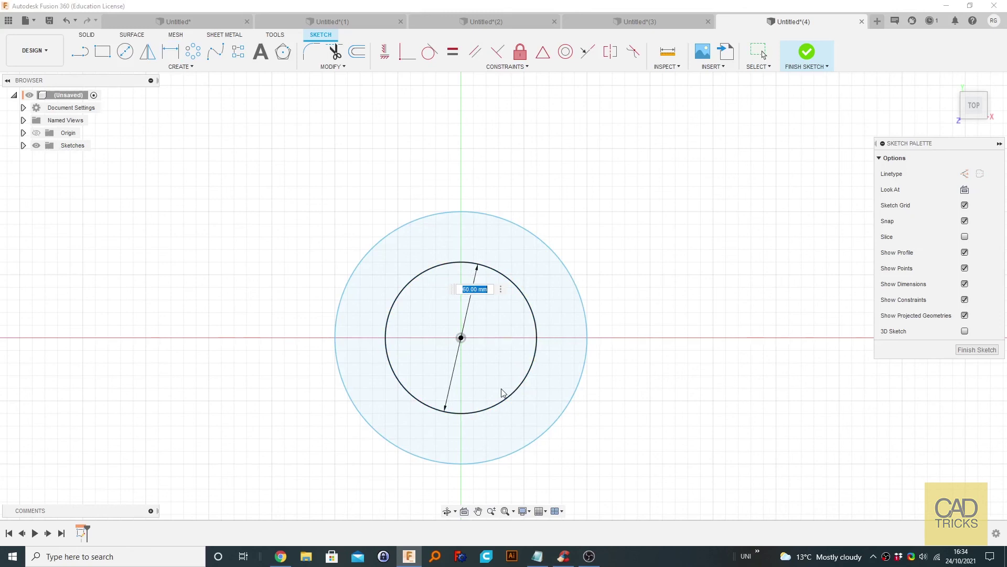
pyautogui.write('D')
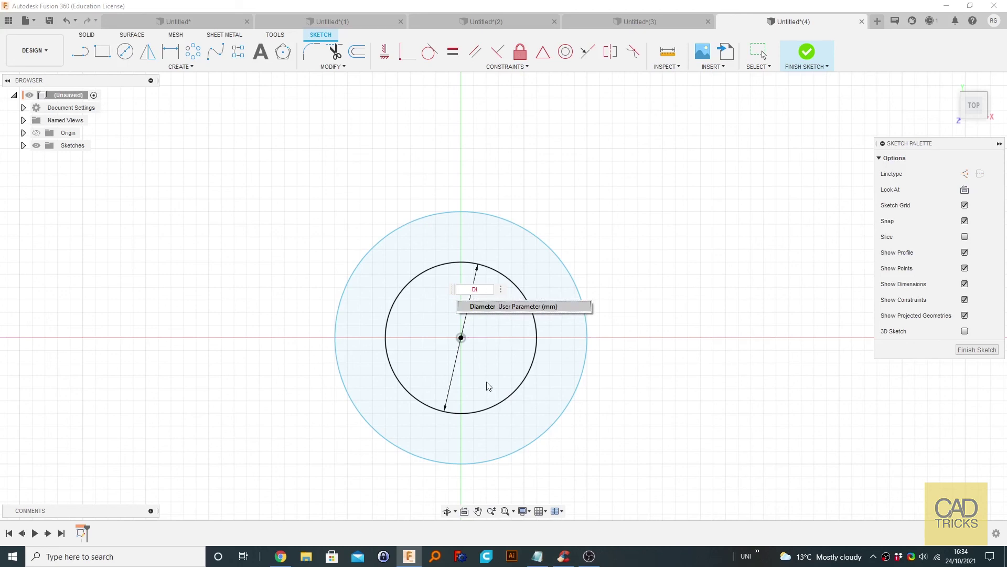
pyautogui.write('i')
pyautogui.press('Return')
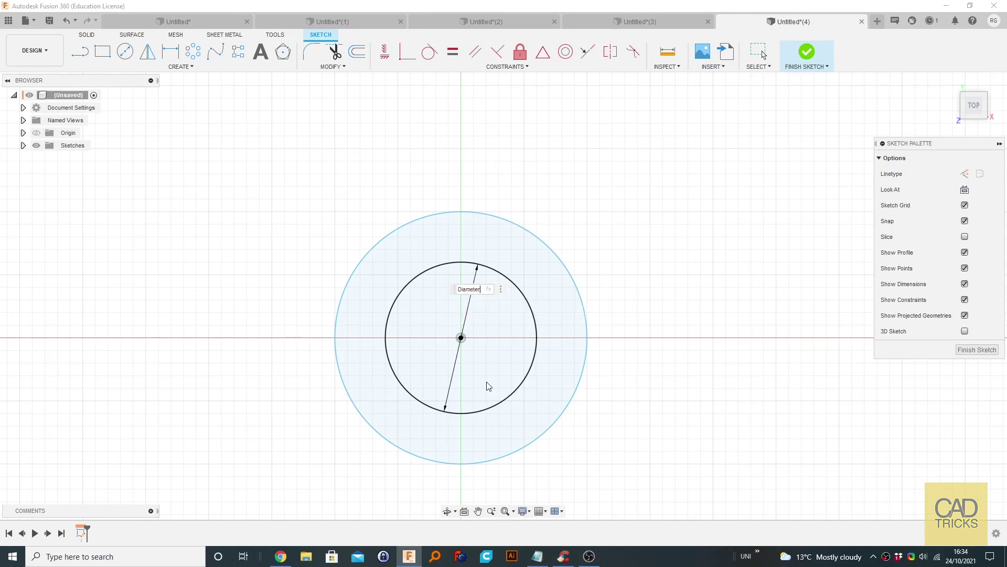
pyautogui.press('Return')
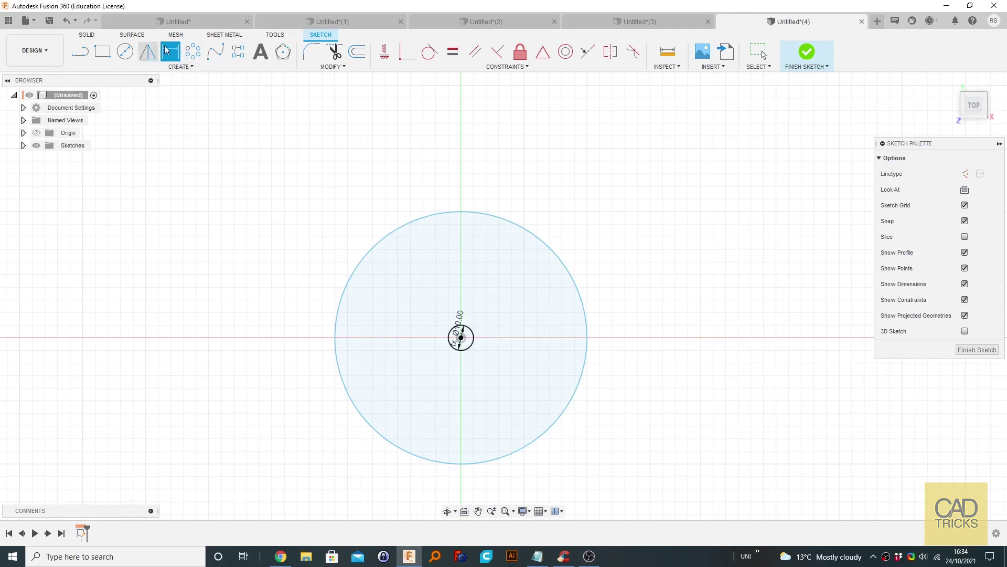
# Dimension the outer circle's diameter with the SecondCircle user parameter and finish the sketch.
pyautogui.click(465, 214)
pyautogui.click(471, 258)
pyautogui.write('s')
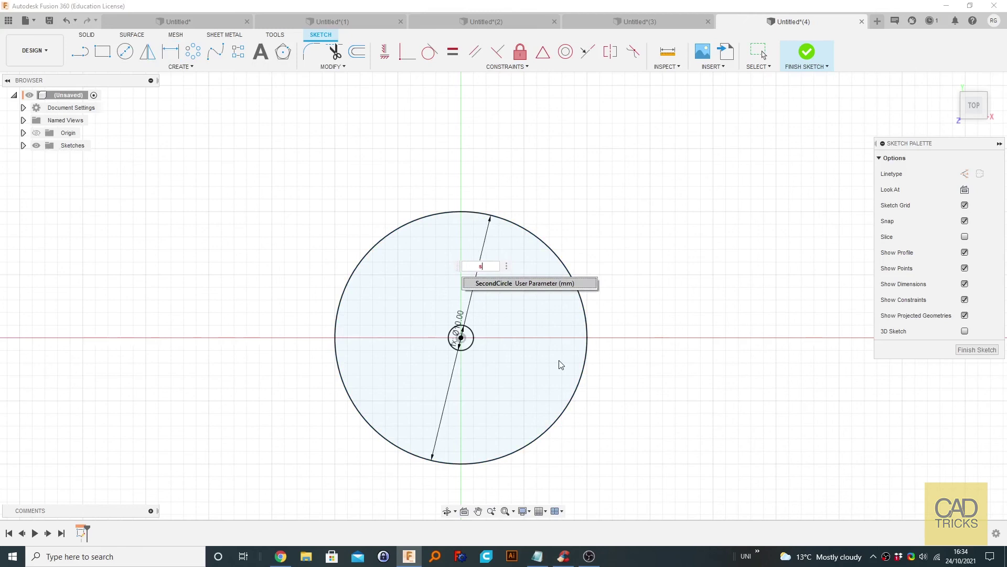
pyautogui.press('Return')
pyautogui.press('Return')
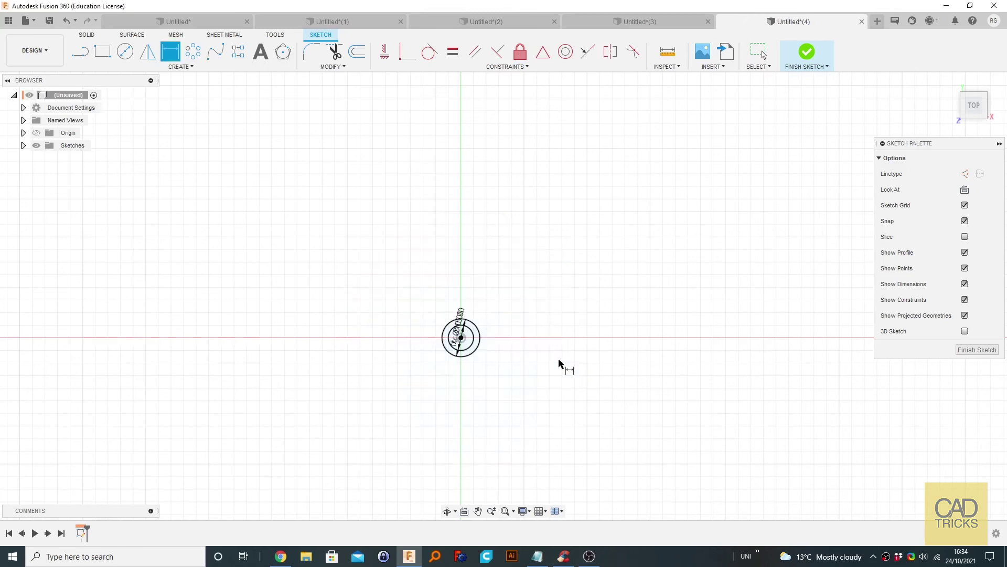
pyautogui.scroll(3, 451, 357)
pyautogui.scroll(3, 462, 340)
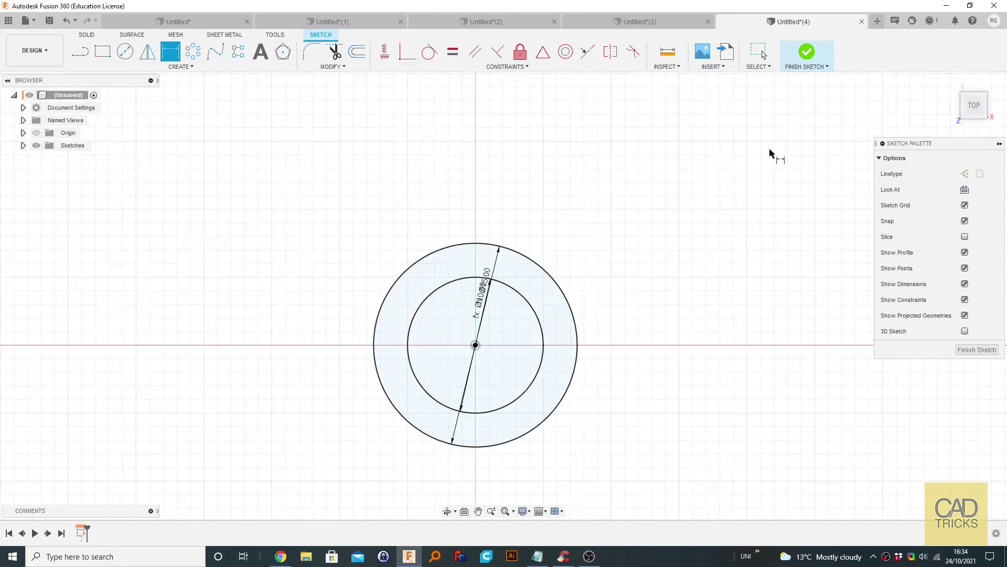
pyautogui.click(808, 58)
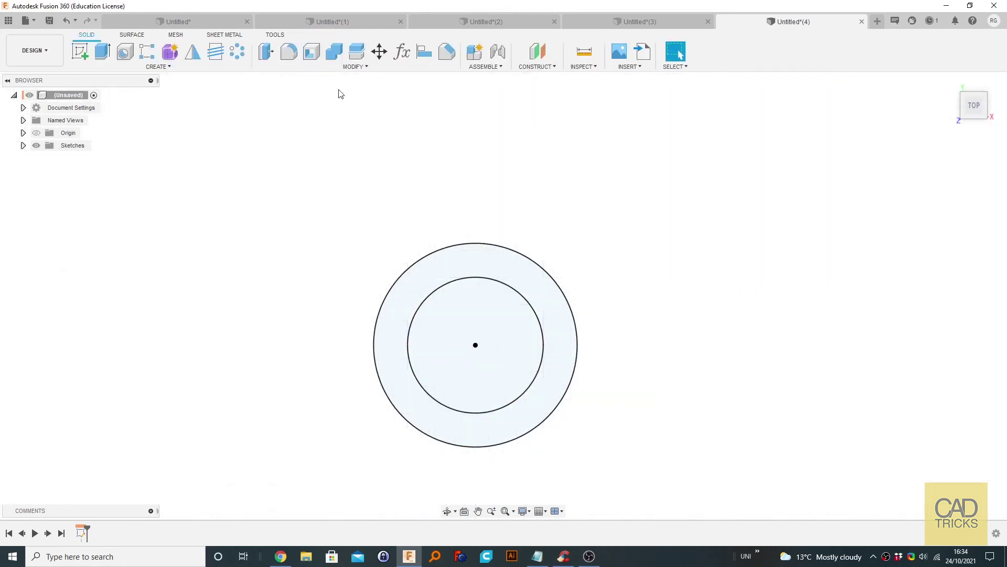
# Try Diameter * 2 as the expression of the SecondCircle user parameter.
pyautogui.click(402, 51)
pyautogui.moveTo(543, 167); pyautogui.dragTo(809, 285)
pyautogui.click(829, 341)
pyautogui.doubleClick(824, 341)
pyautogui.write('2')
pyautogui.press('Return')
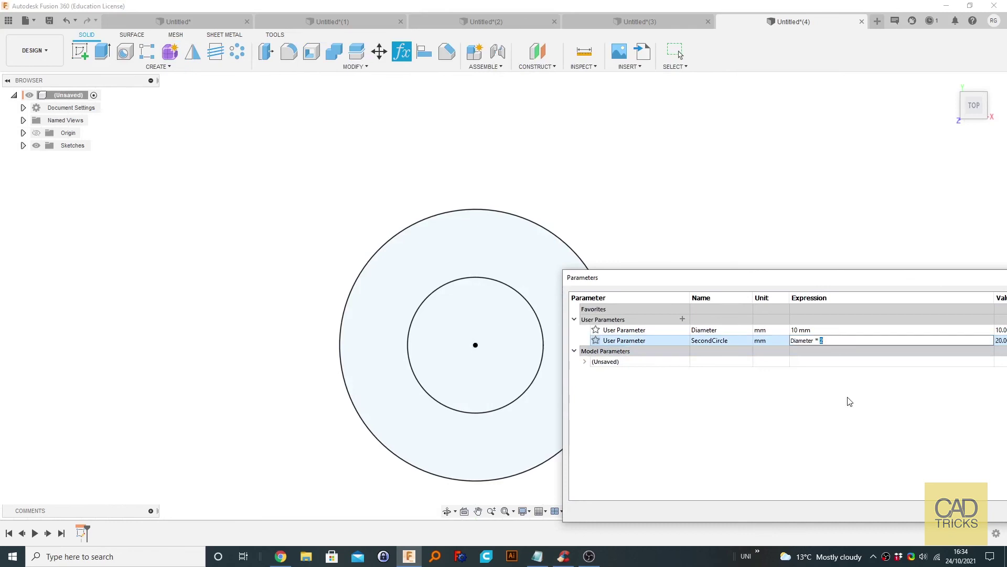
# Set the SecondCircle expression to Diameter * 10, close the parameters list and view both circles.
pyautogui.press('Return')
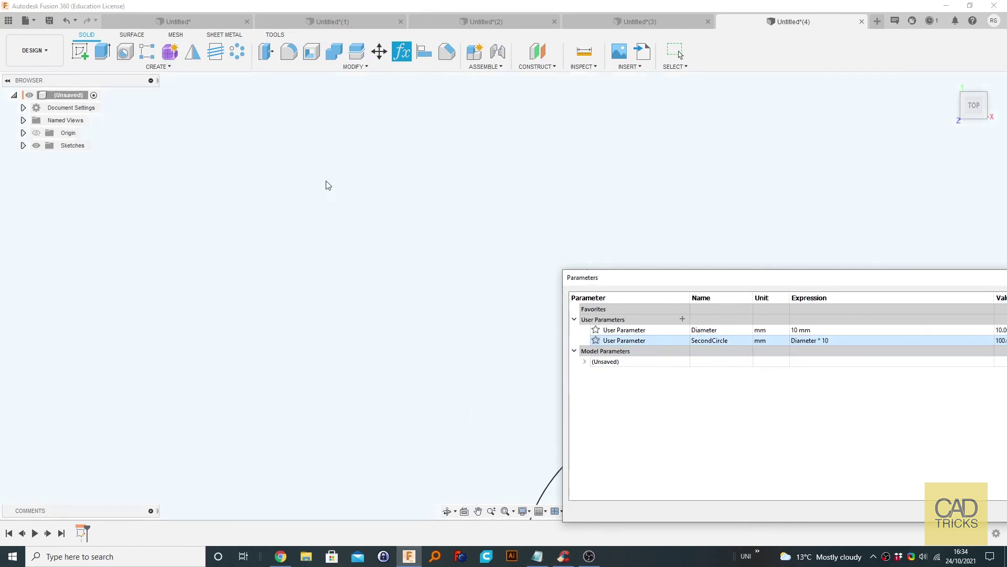
pyautogui.moveTo(761, 281); pyautogui.dragTo(457, 188)
pyautogui.click(881, 184)
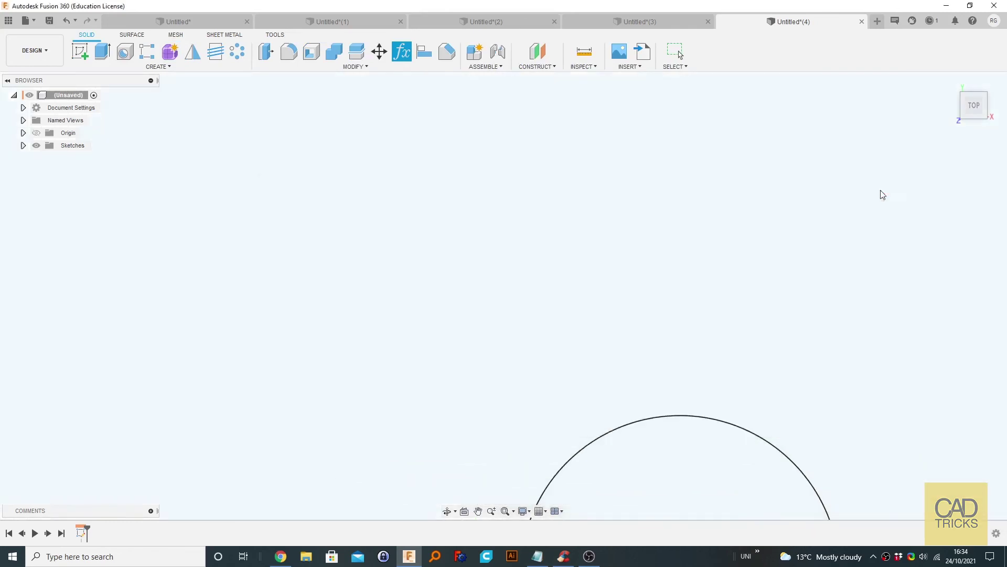
pyautogui.scroll(4, 761, 315)
pyautogui.scroll(-6, 787, 302)
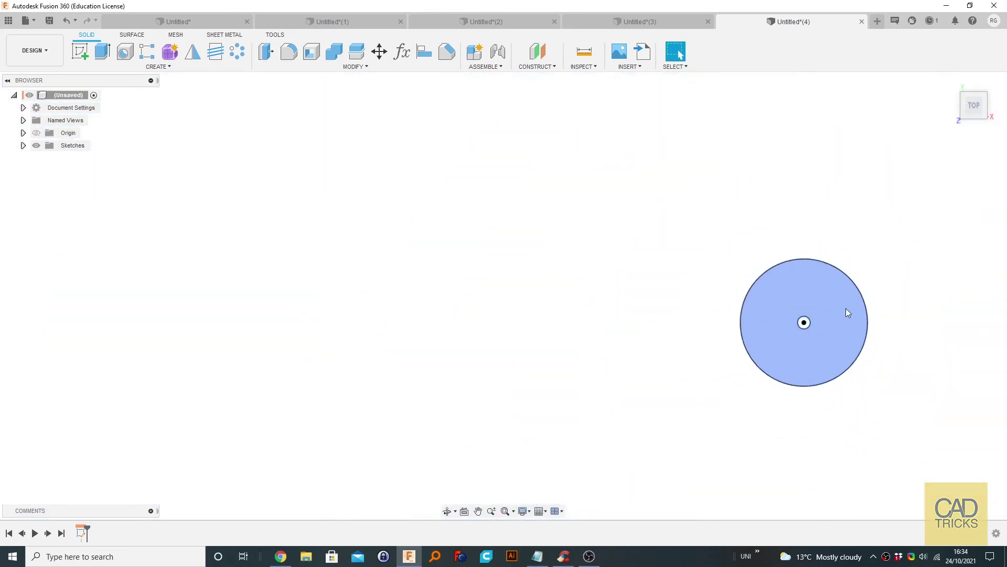
pyautogui.moveTo(884, 292); pyautogui.dragTo(725, 287, button='middle')
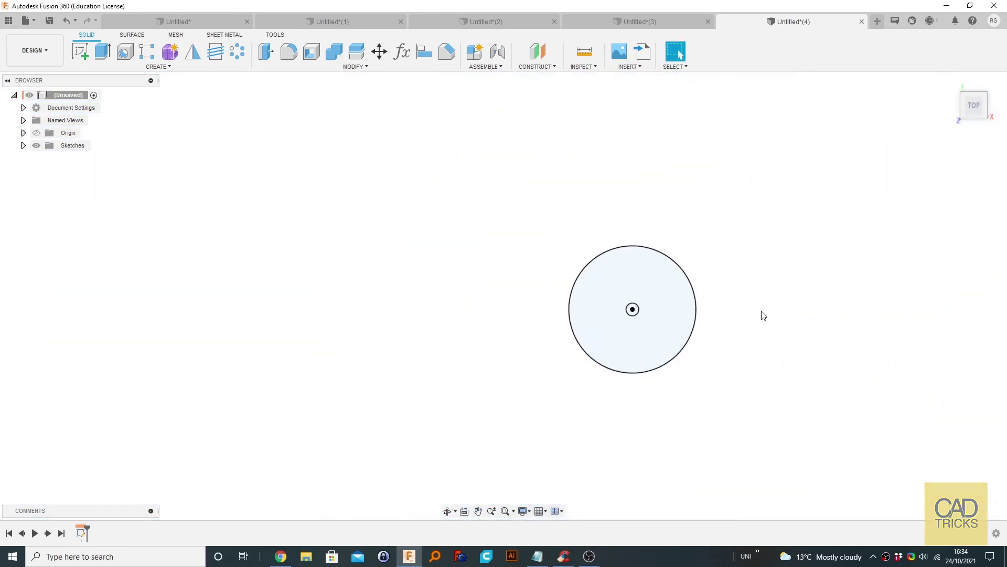
pyautogui.moveTo(822, 341); pyautogui.dragTo(754, 348, button='middle')
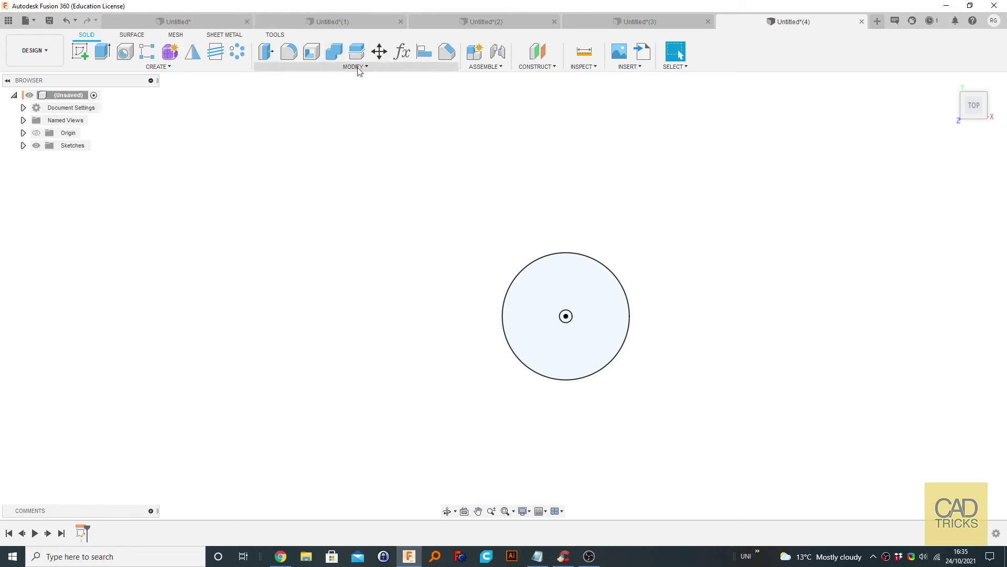
# Set the Diameter user parameter to 36 mm, close the parameters list and view the resized circles.
pyautogui.click(402, 51)
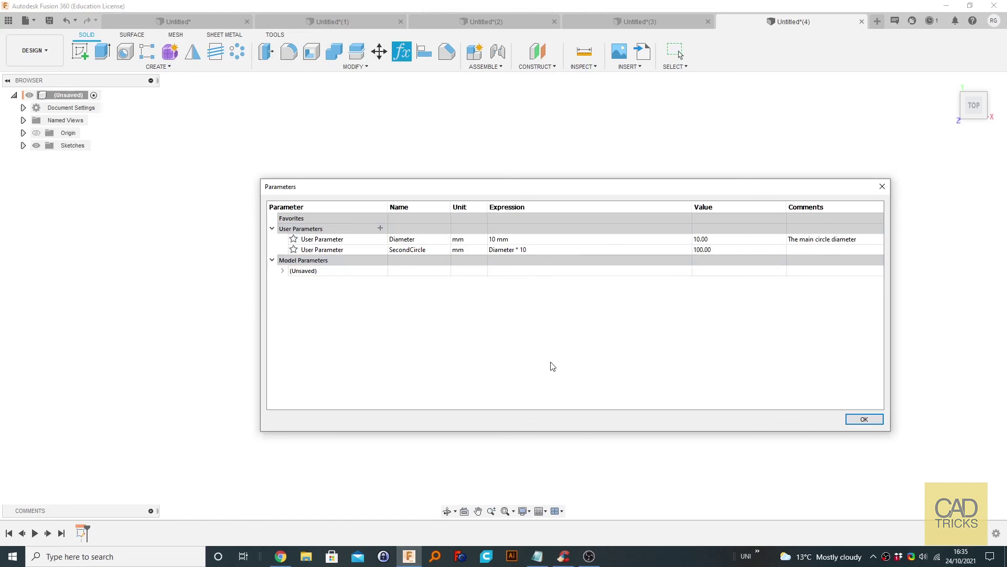
pyautogui.moveTo(638, 191); pyautogui.dragTo(661, 263)
pyautogui.click(522, 315)
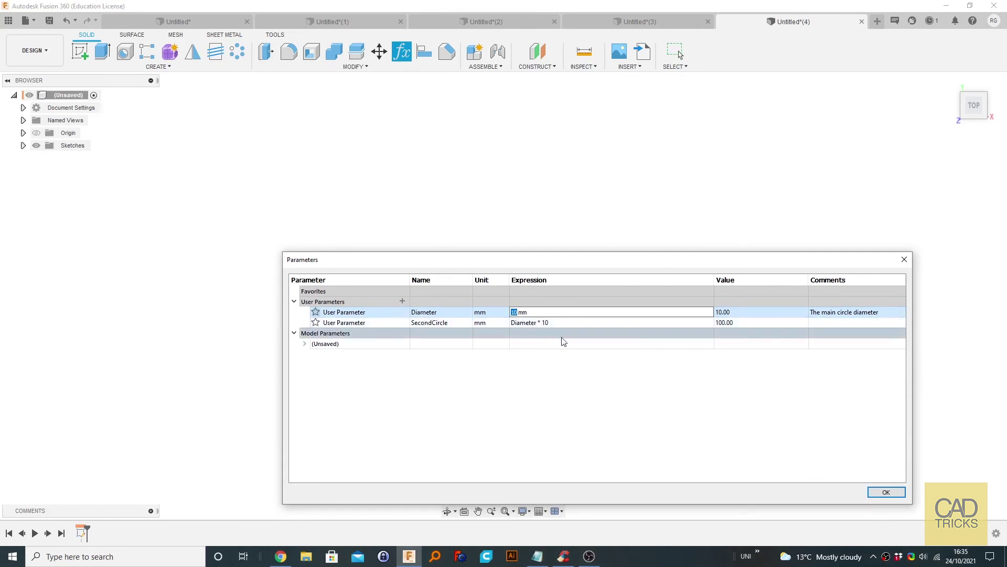
pyautogui.press('Right')
pyautogui.press('Right')
pyautogui.press('Right')
pyautogui.press('Right')
pyautogui.hotkey('shift', 'Left')
pyautogui.hotkey('shift', 'Left')
pyautogui.hotkey('shift', 'Left')
pyautogui.hotkey('shift', 'Left')
pyautogui.hotkey('shift', 'Left')
pyautogui.write('36')
pyautogui.press('Return')
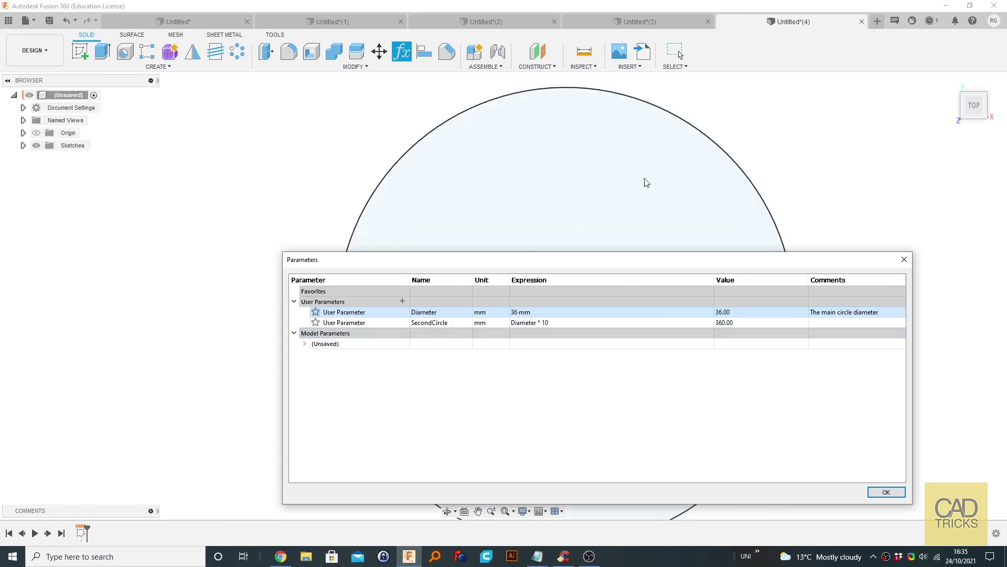
pyautogui.moveTo(536, 259); pyautogui.dragTo(465, 148)
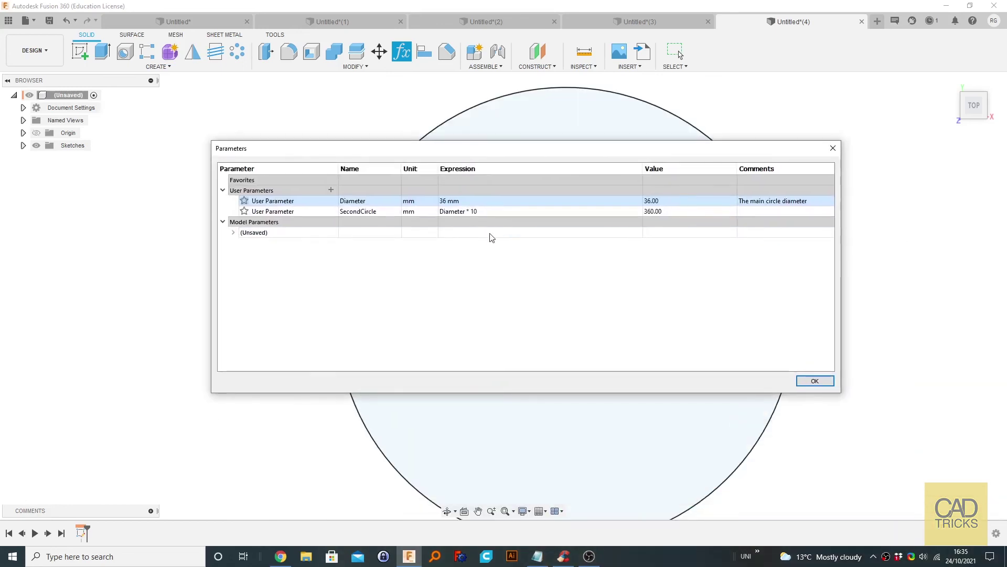
pyautogui.click(815, 380)
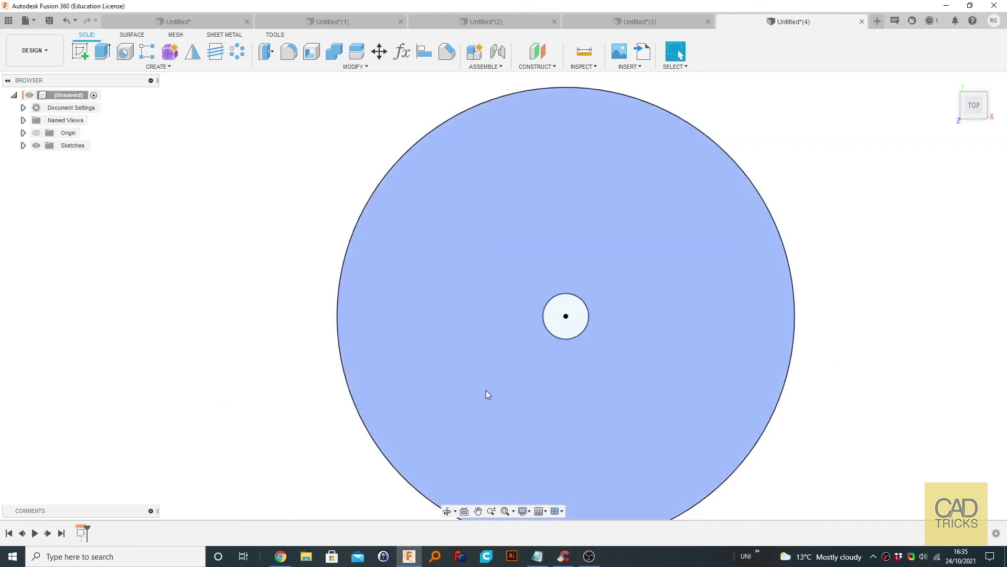
pyautogui.scroll(-4, 484, 388)
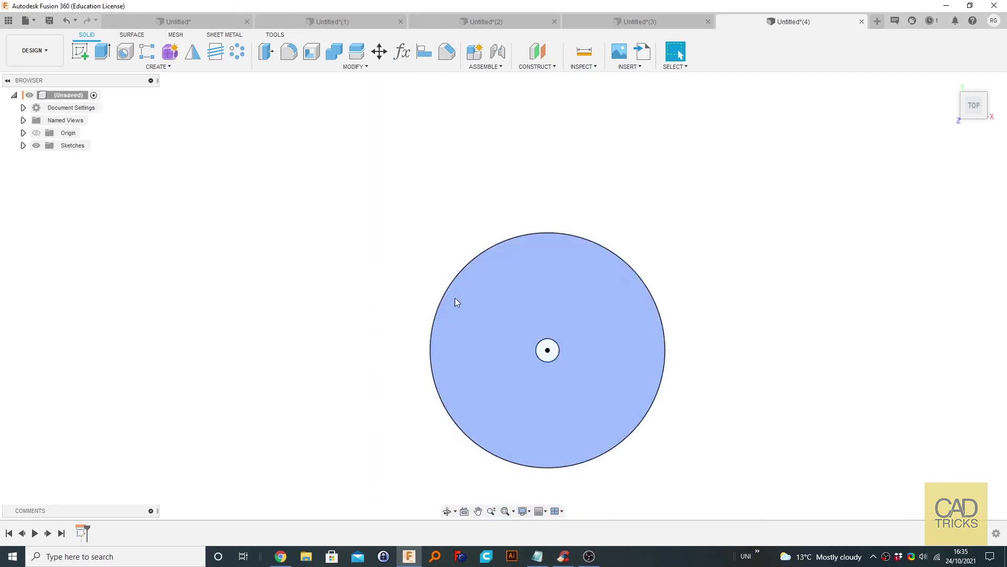
pyautogui.scroll(-5, 712, 387)
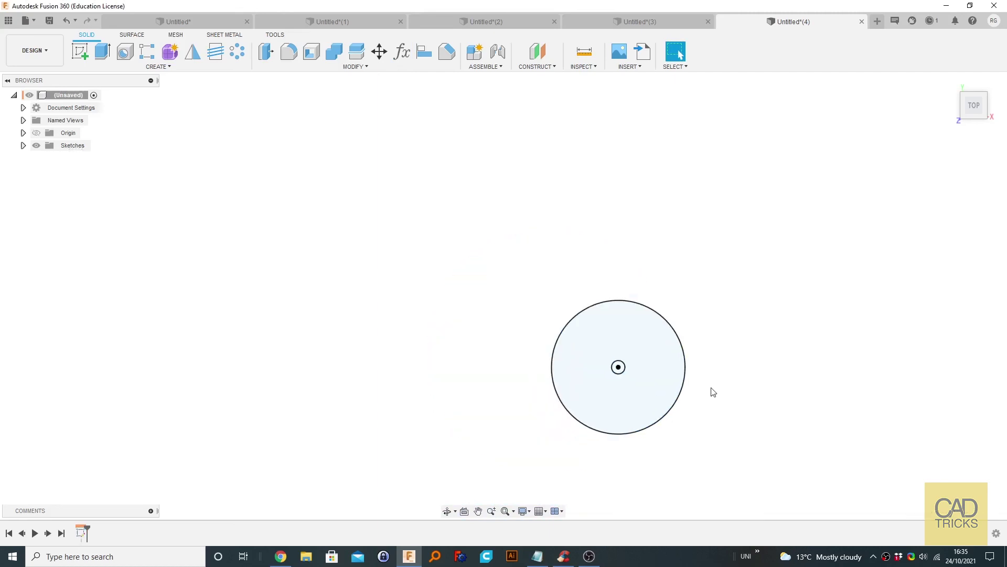
pyautogui.moveTo(691, 360); pyautogui.dragTo(635, 313, button='middle')
pyautogui.keyDown('shift'); pyautogui.moveTo(687, 199); pyautogui.dragTo(620, 110, button='middle'); pyautogui.keyUp('shift')
# Switch to the open box design Untitled*(3).
pyautogui.click(610, 24)
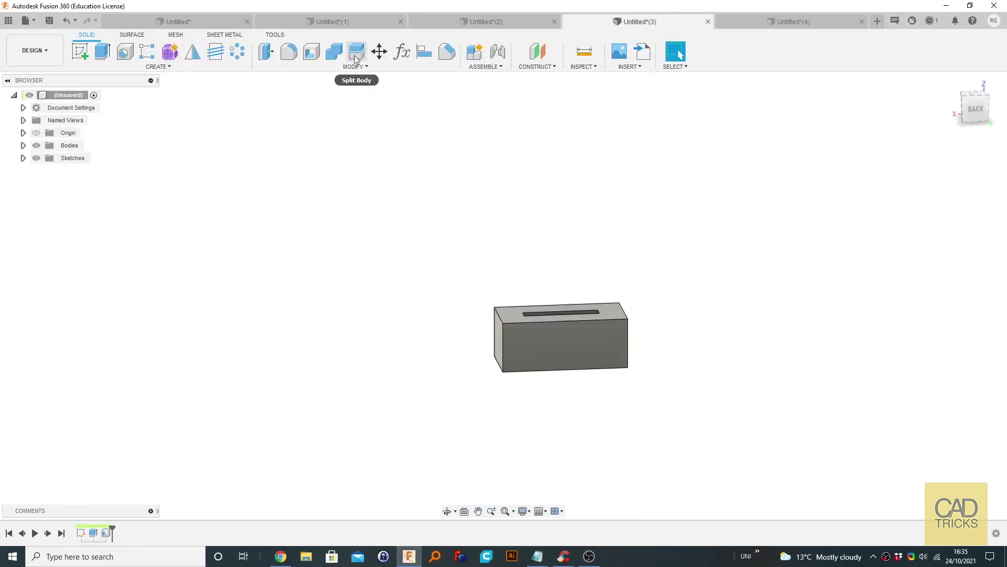